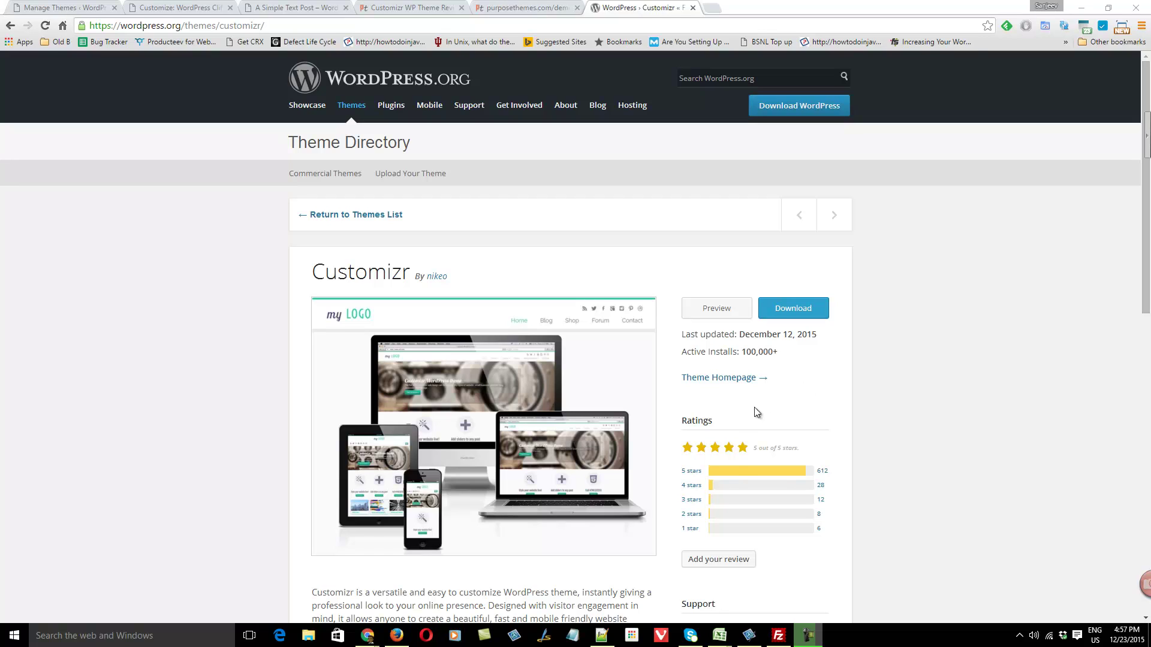
- Scroll the Customizr theme page on WordPress.org to read its ratings
scroll(835, 429, down, 2)
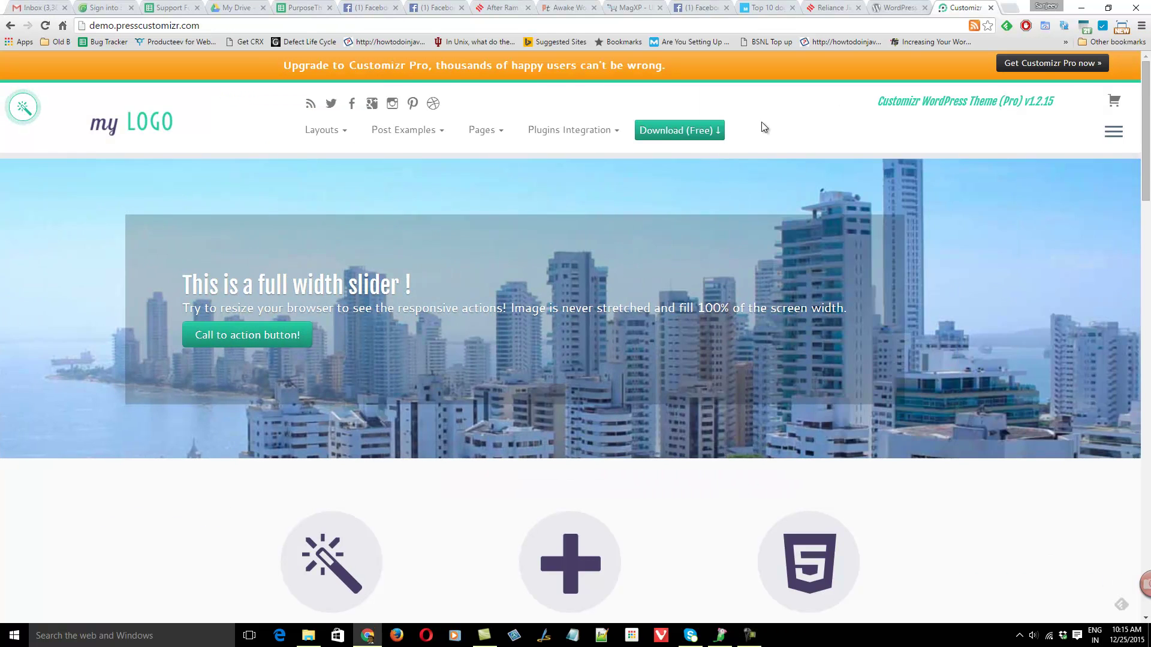
- Scroll down through the Customizr demo homepage and back up
scroll(762, 122, down, 2)
scroll(762, 122, down, 10)
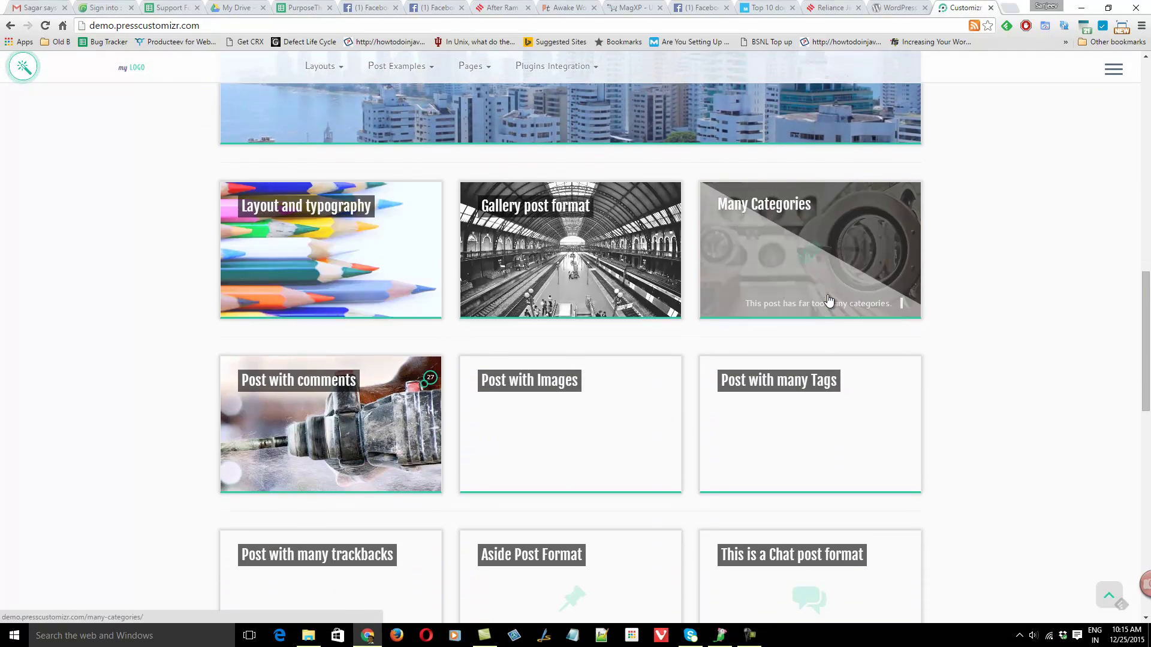
scroll(828, 299, down, 8)
scroll(827, 300, down, 5)
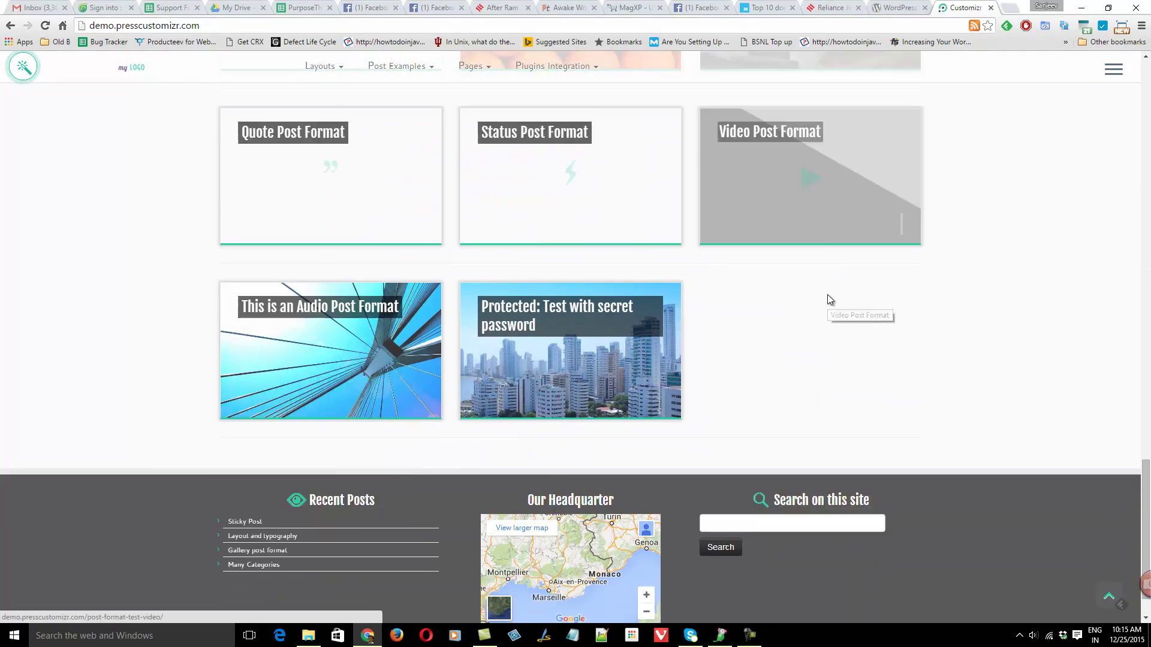
scroll(828, 300, up, 10)
scroll(827, 294, up, 15)
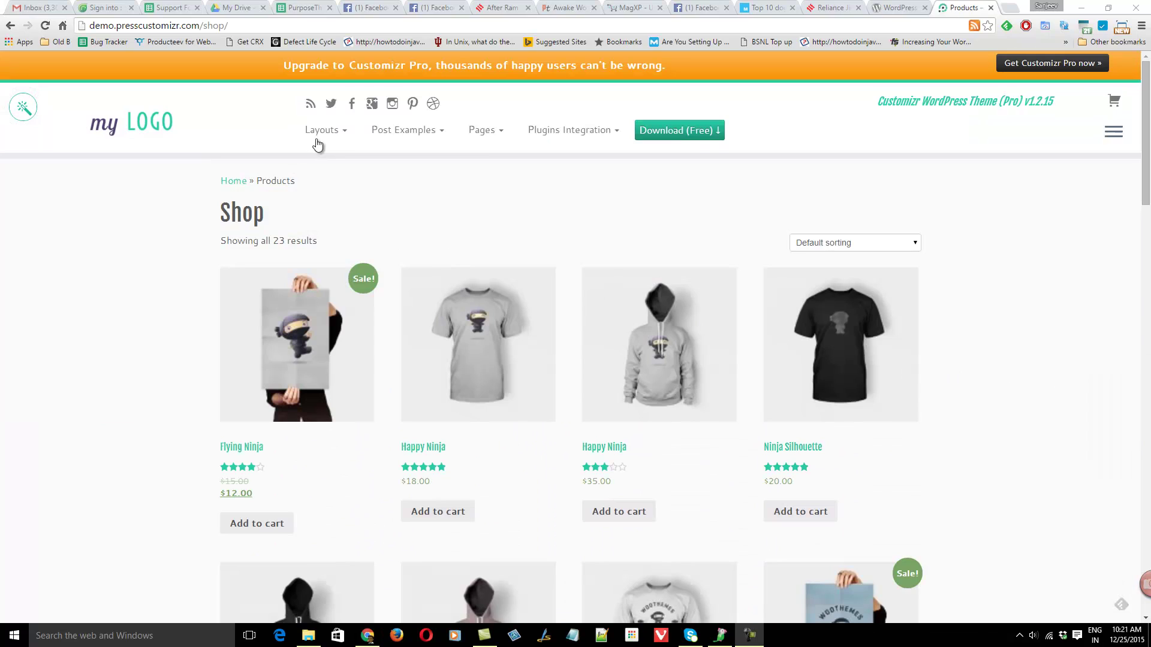
- Open the bbPress Forum example #2 demo page
mouse_move(590, 135)
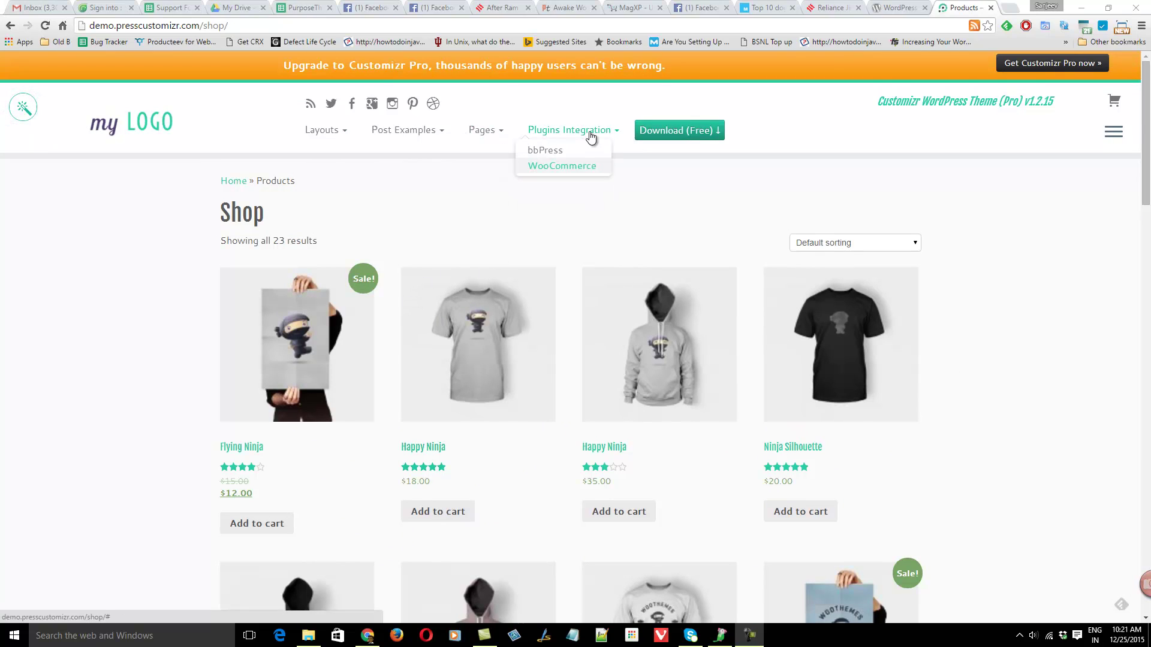
click(548, 151)
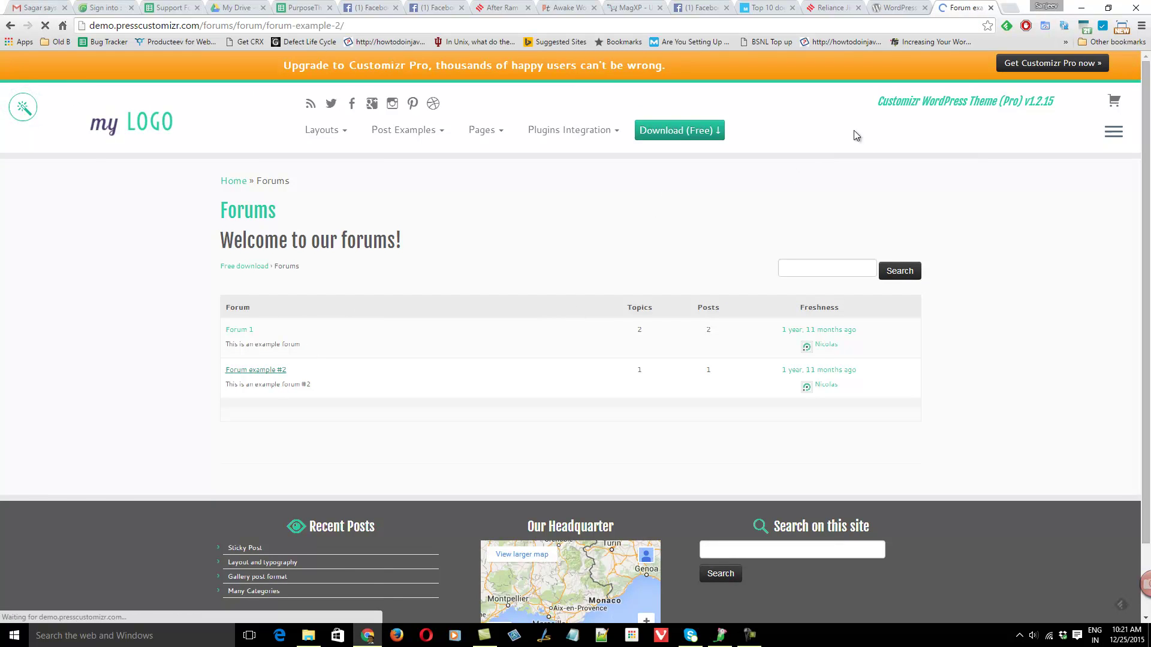
mouse_move(391, 132)
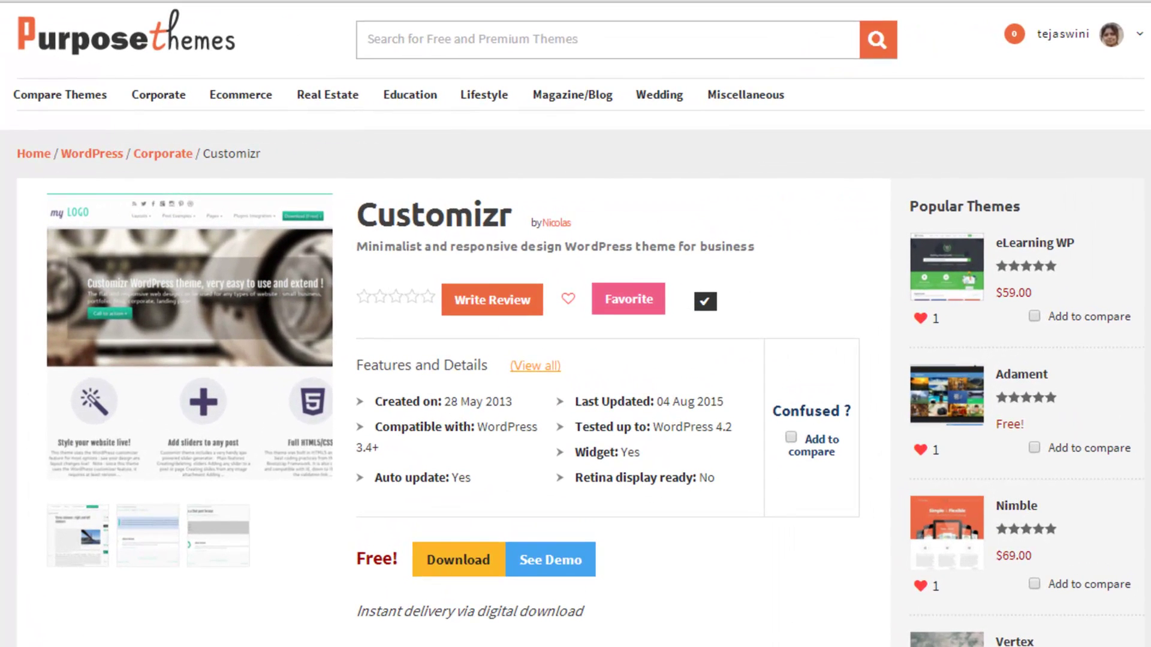
- Scroll down to the Theme Score of 85 and Related Themes, then back up
scroll(1110, 513, down, 10)
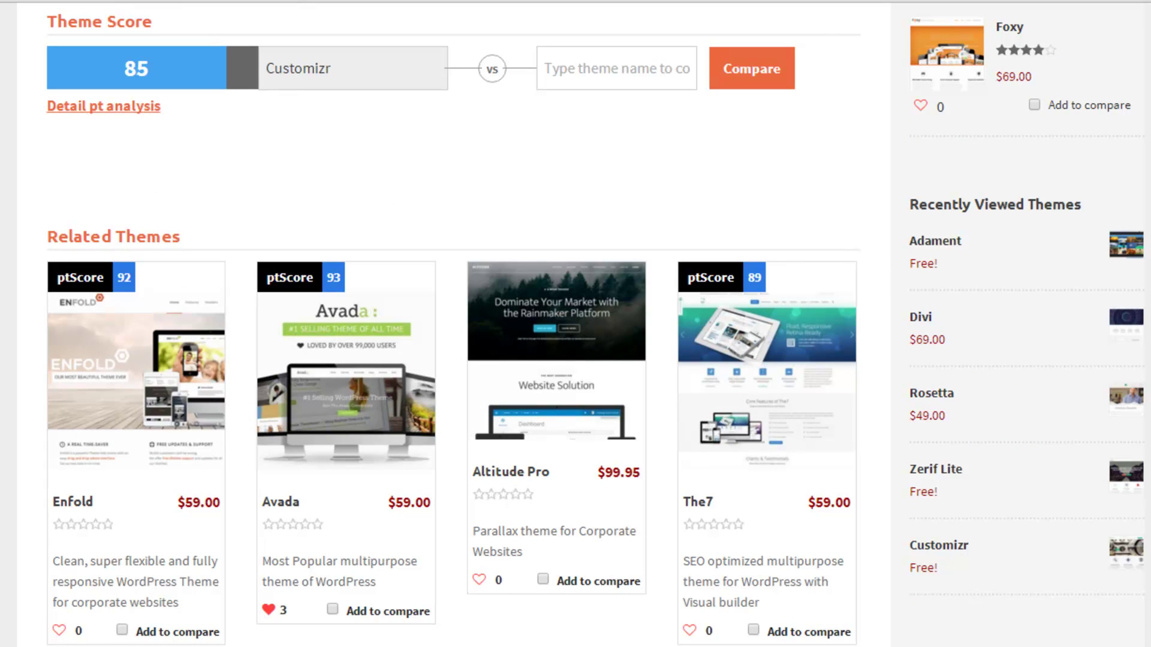
scroll(576, 323, up, 10)
scroll(935, 537, up, 2)
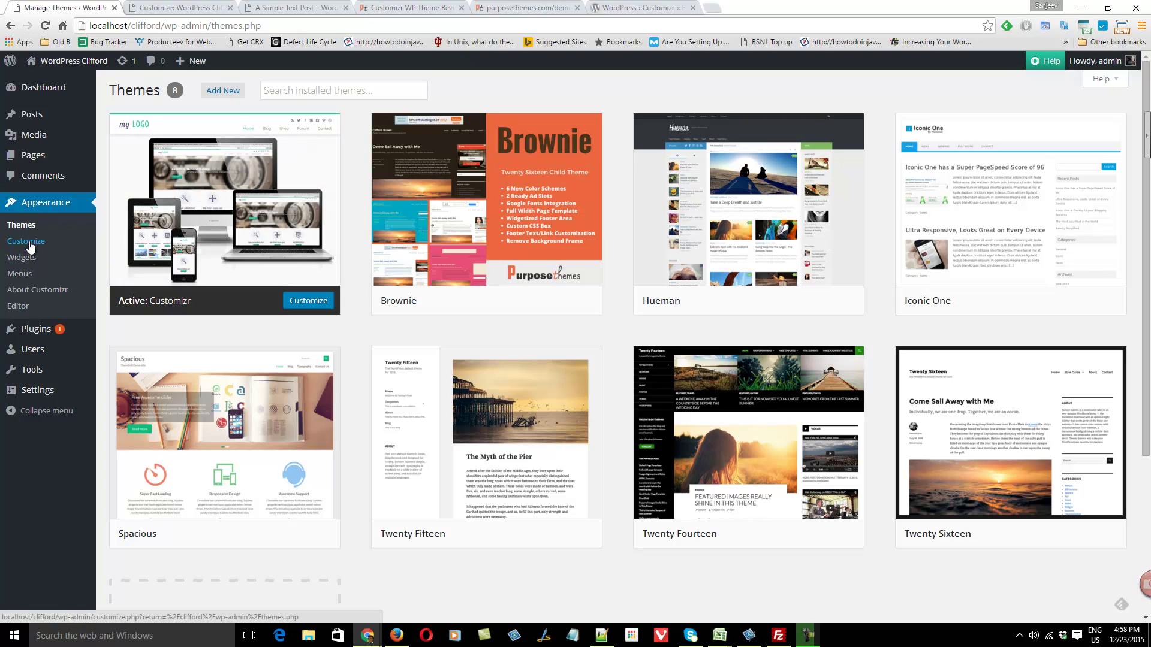
- Choose the #E4E4E4 grey predefined skin under Customizer Global settings > Skin
click(28, 242)
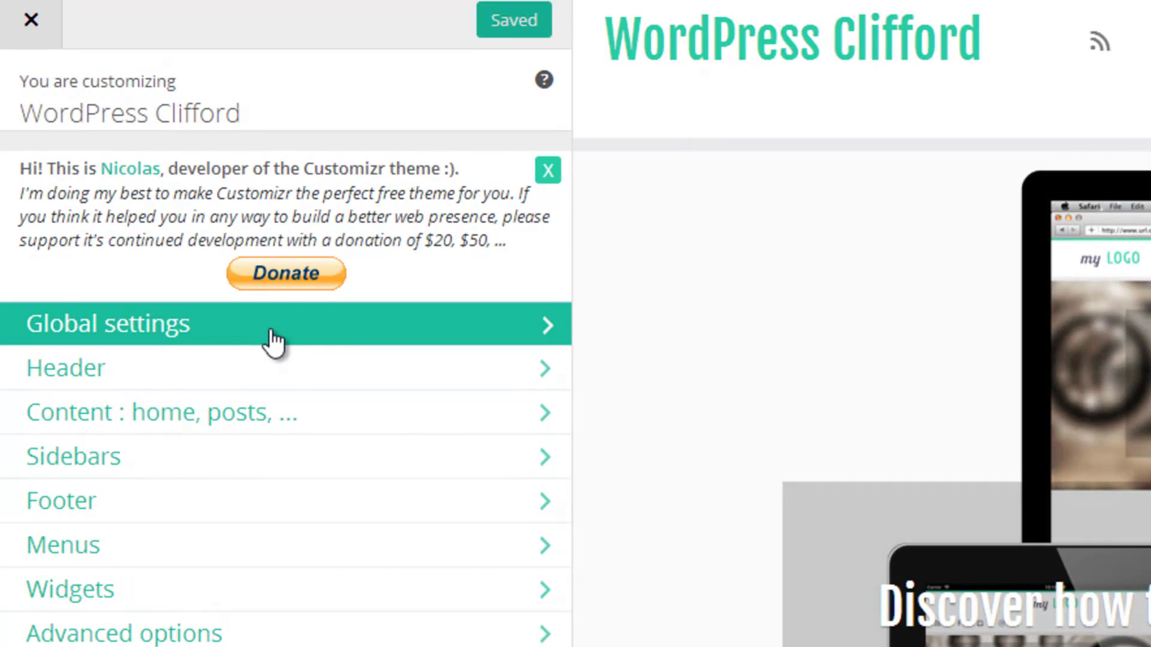
click(273, 341)
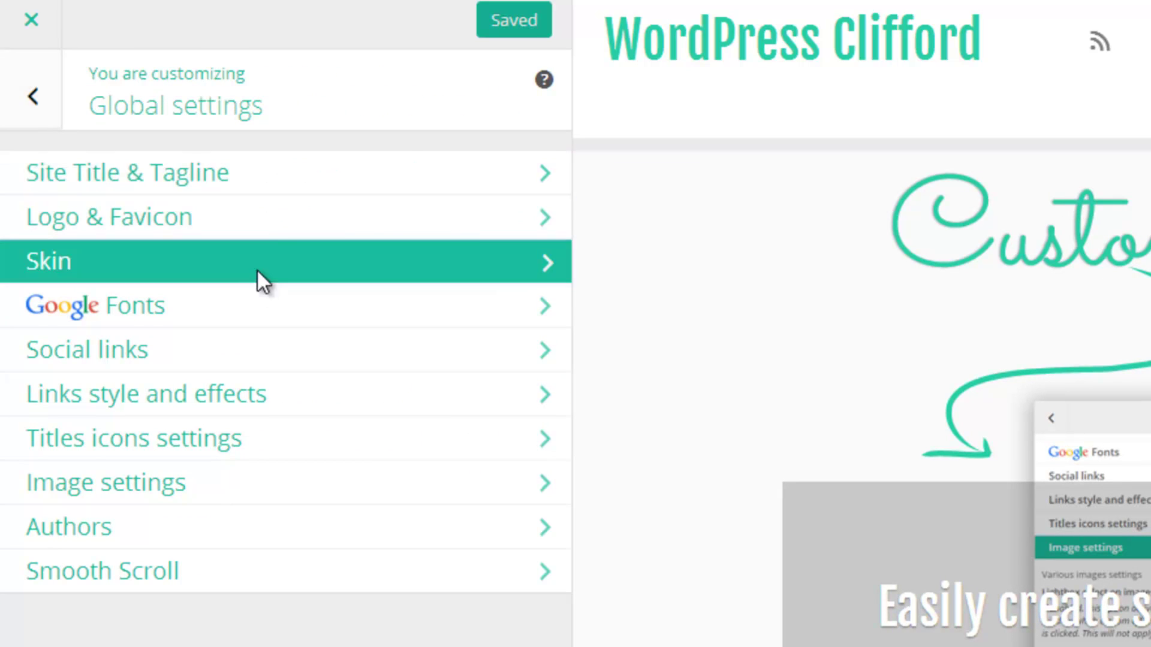
click(258, 269)
click(471, 277)
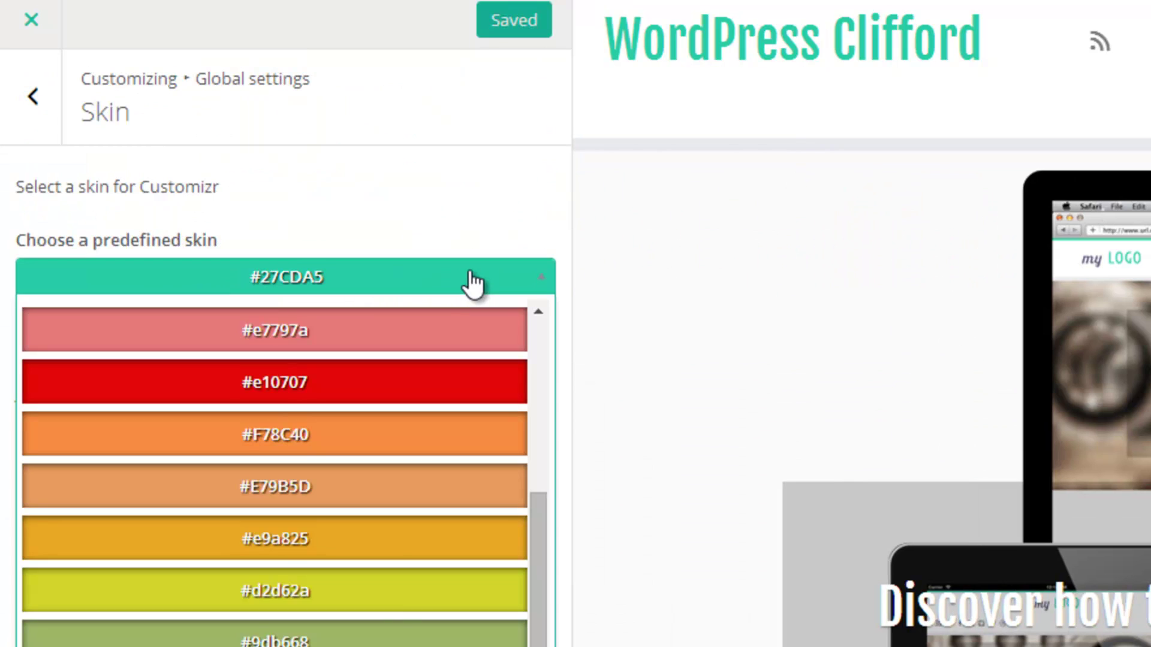
scroll(449, 585, up, 5)
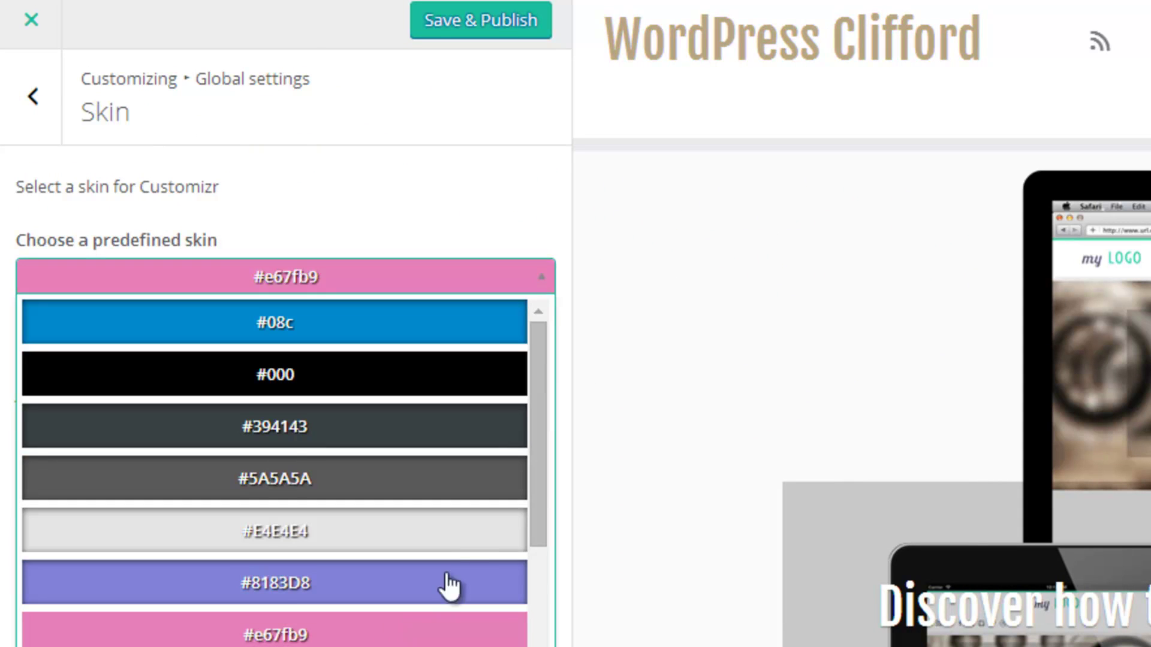
click(349, 539)
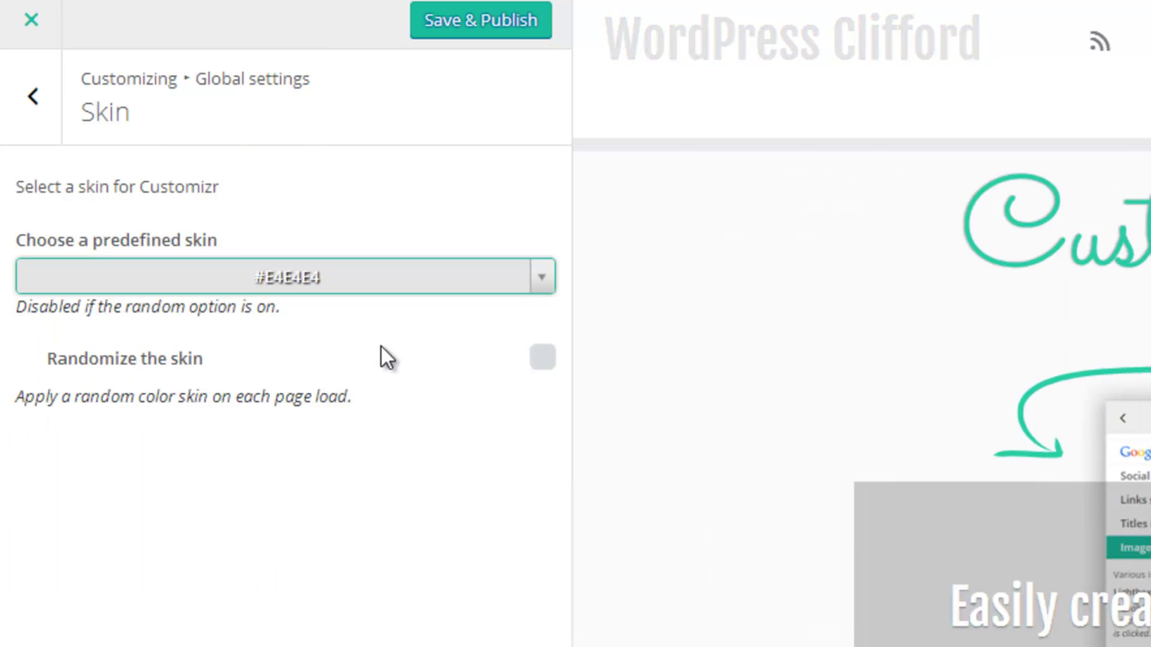
click(32, 102)
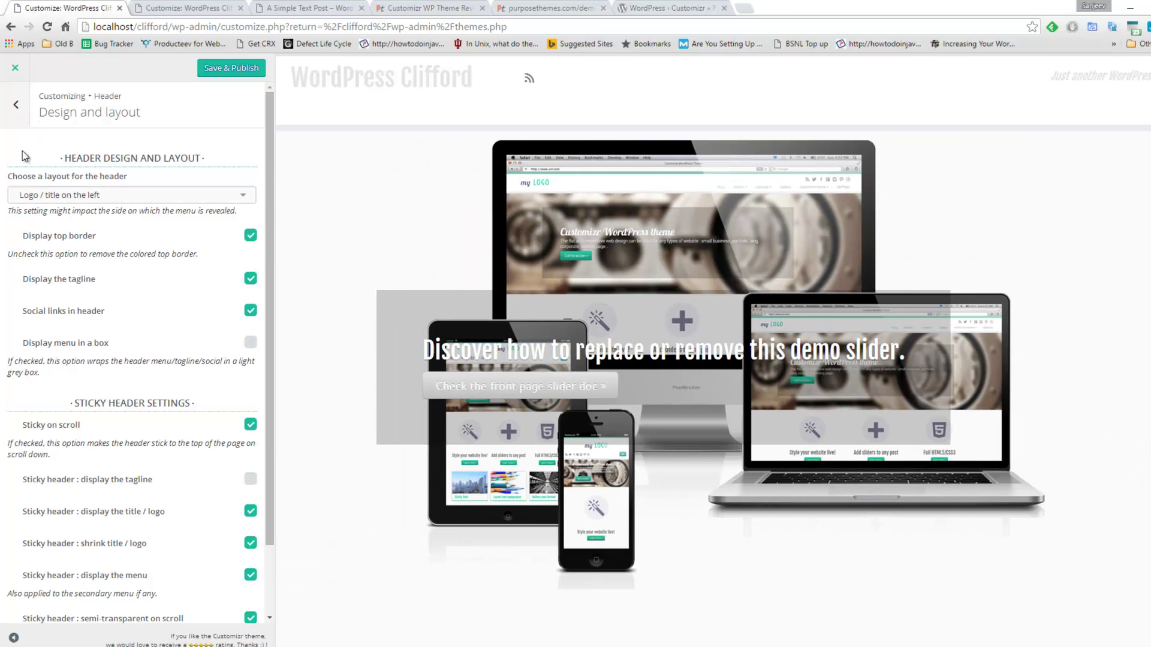
- In Content settings, view the Pages & Posts global default layout choices without changing them
click(17, 106)
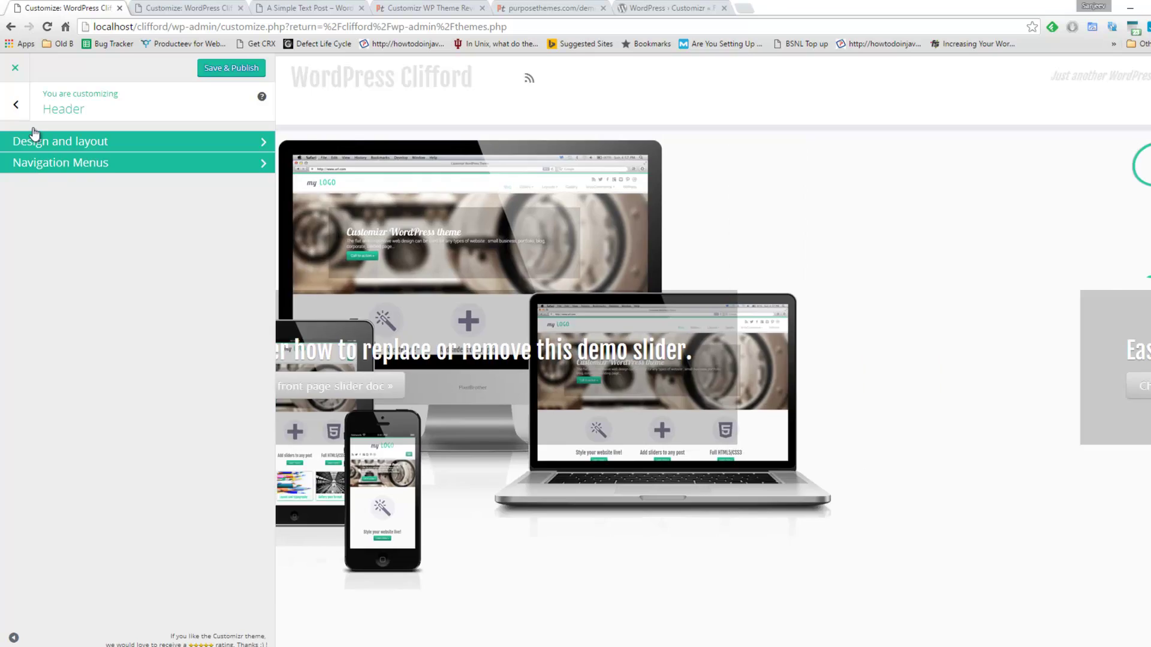
click(16, 105)
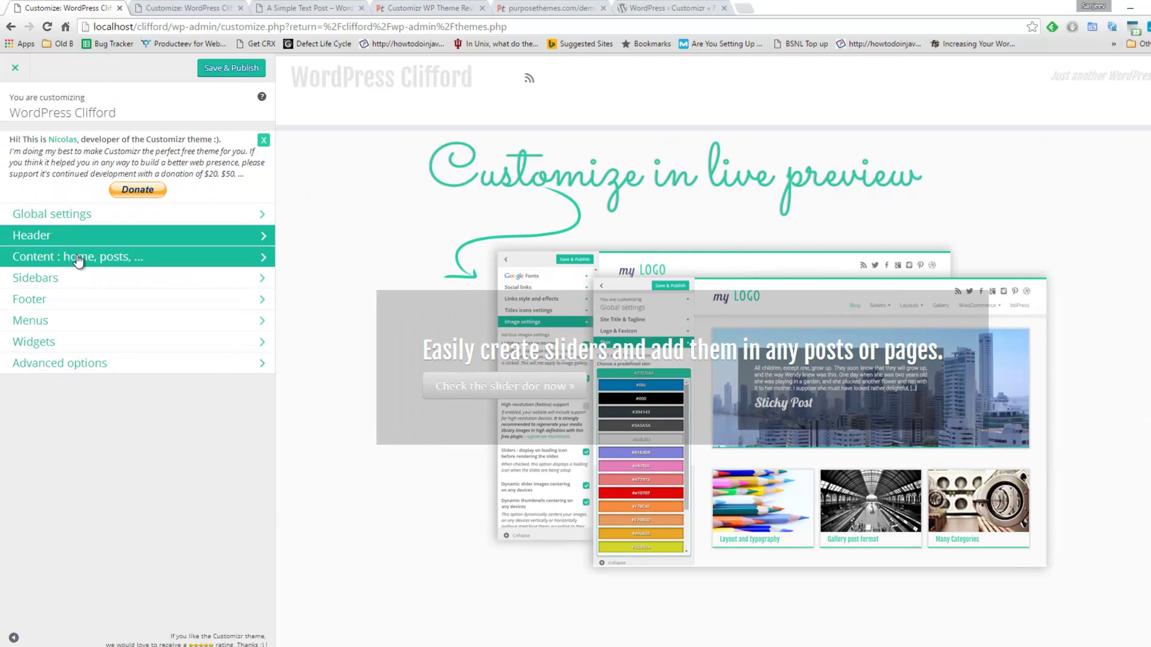
click(97, 265)
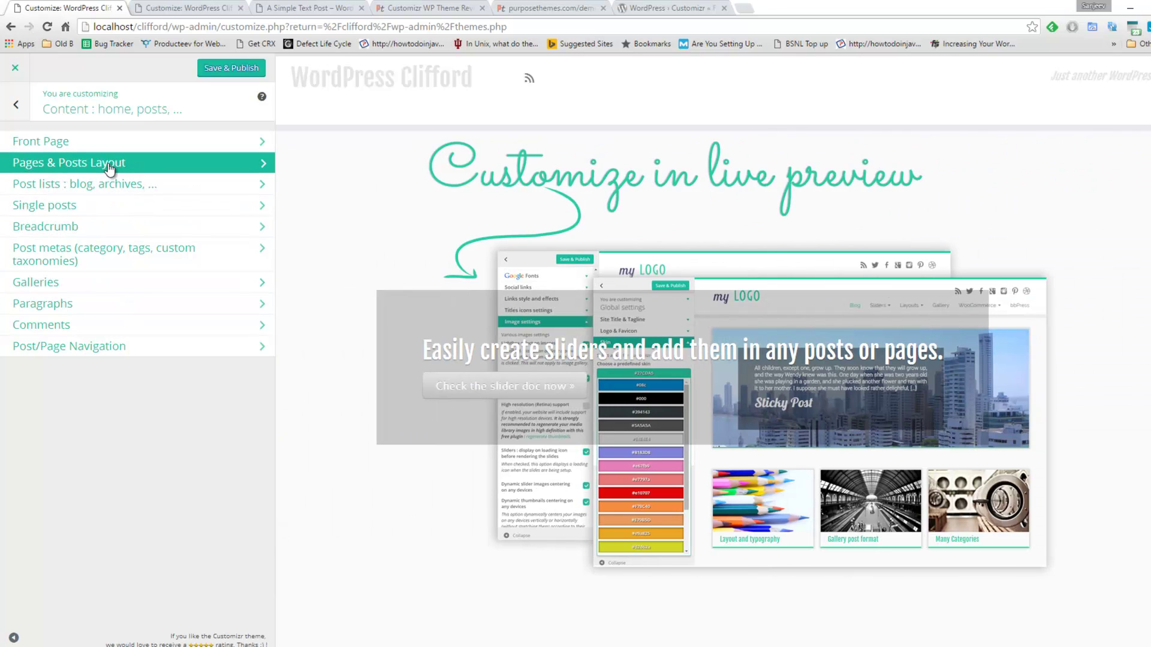
click(109, 166)
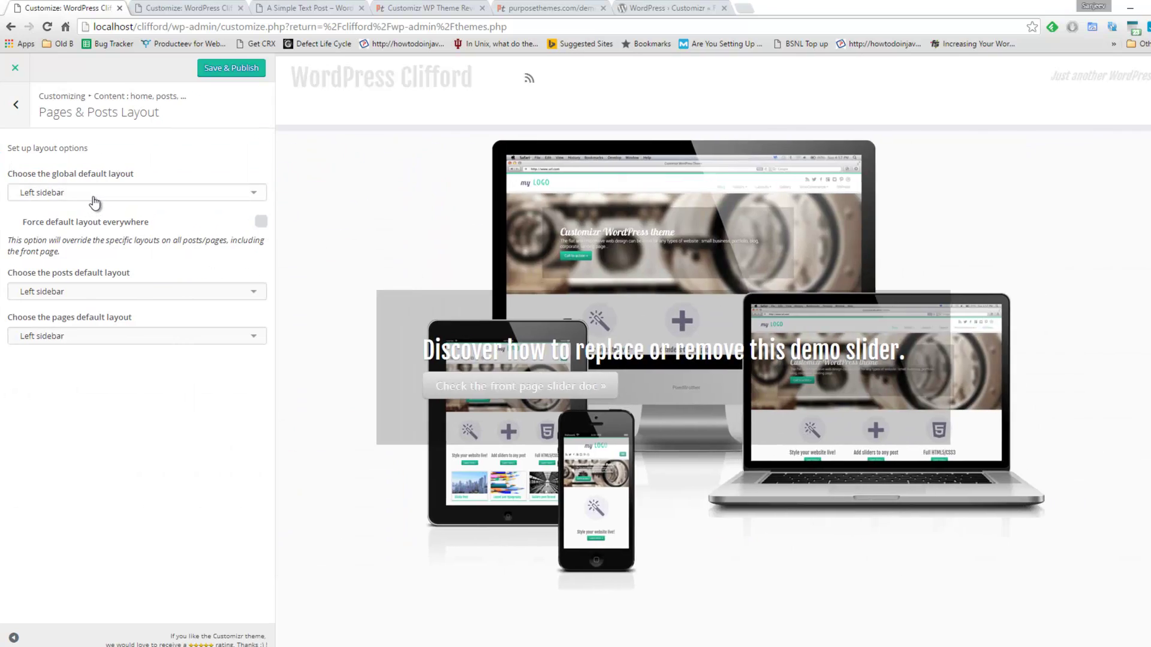
click(94, 195)
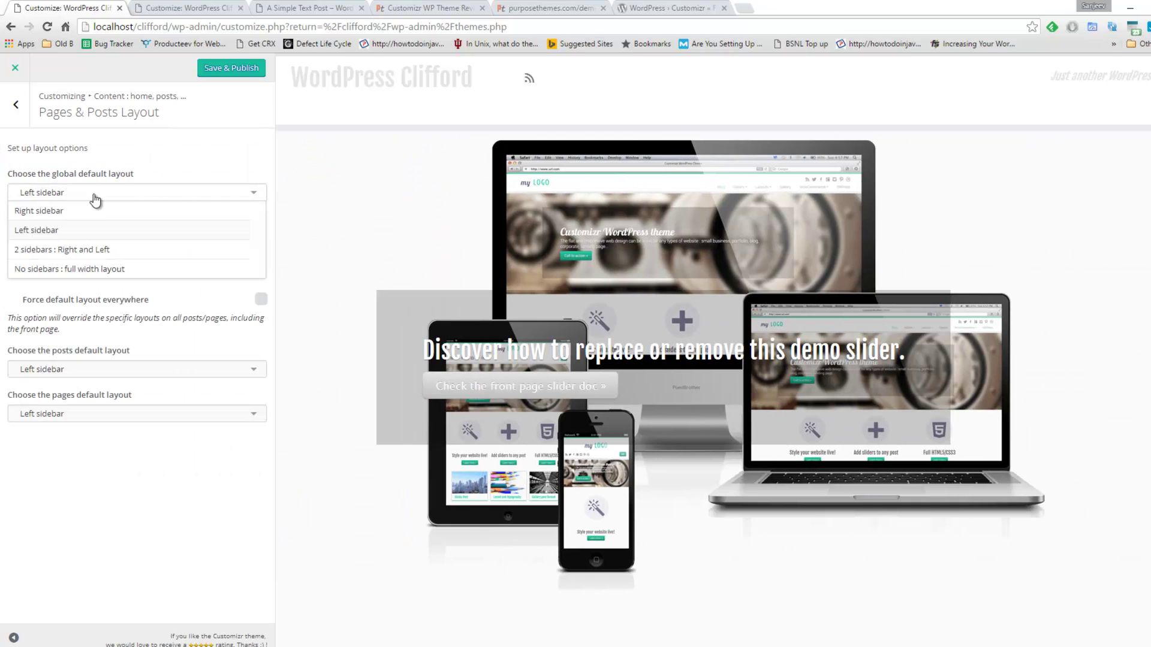
click(112, 150)
click(17, 105)
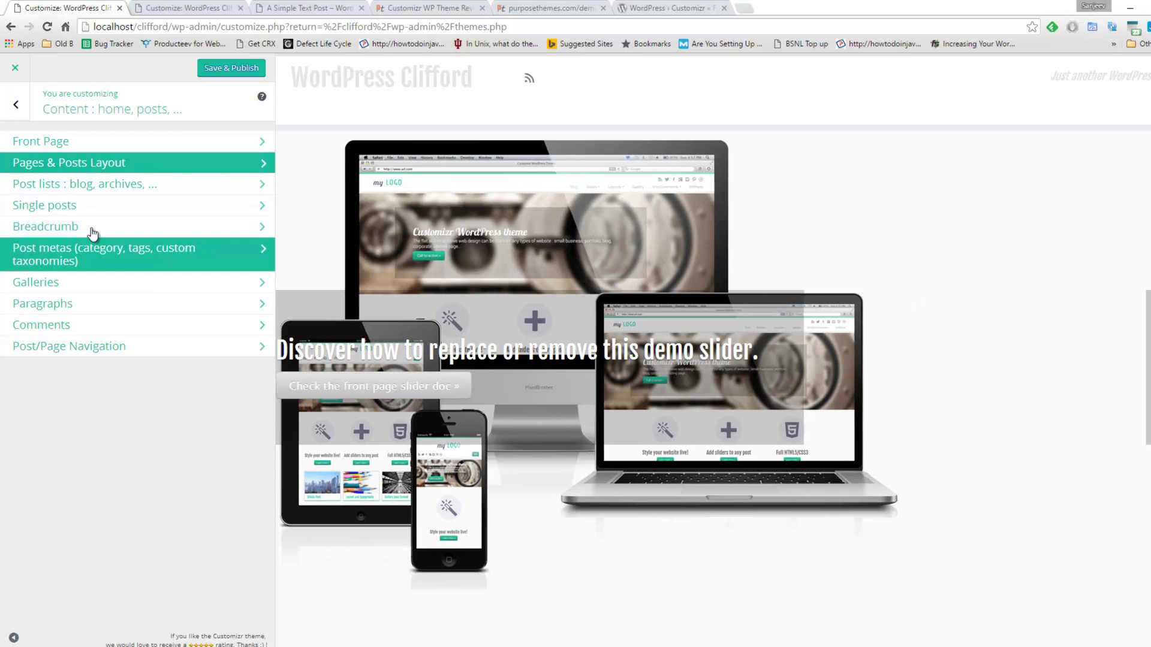
- Review the Breadcrumb options, then return to the top-level Customizer sections
click(92, 231)
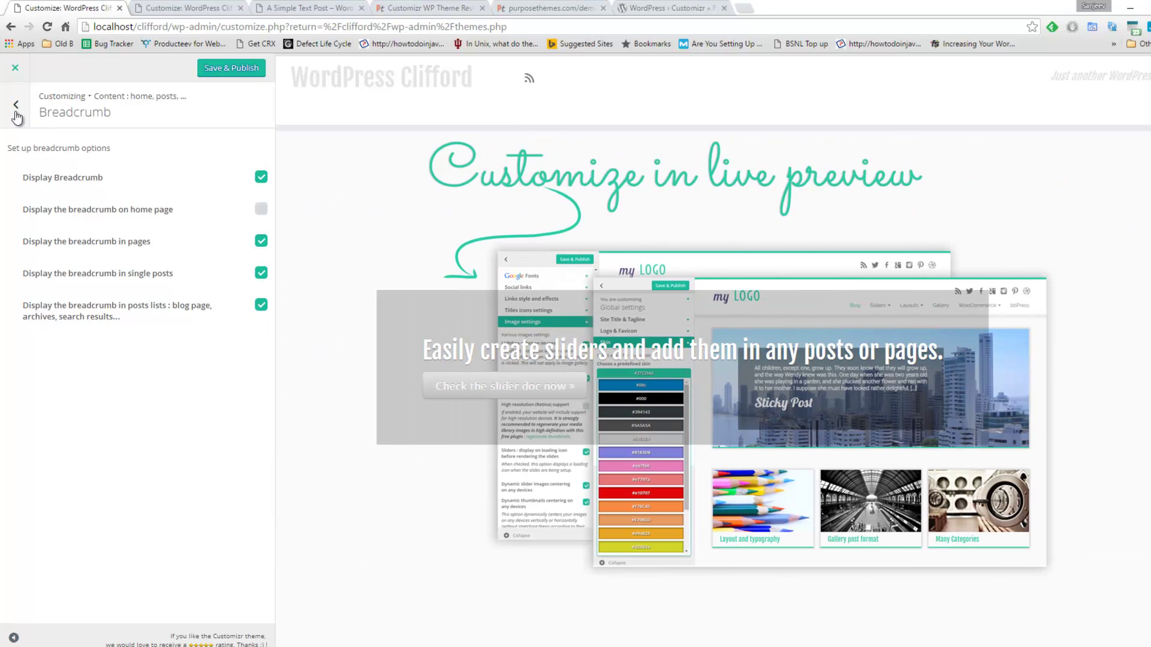
click(16, 107)
click(16, 105)
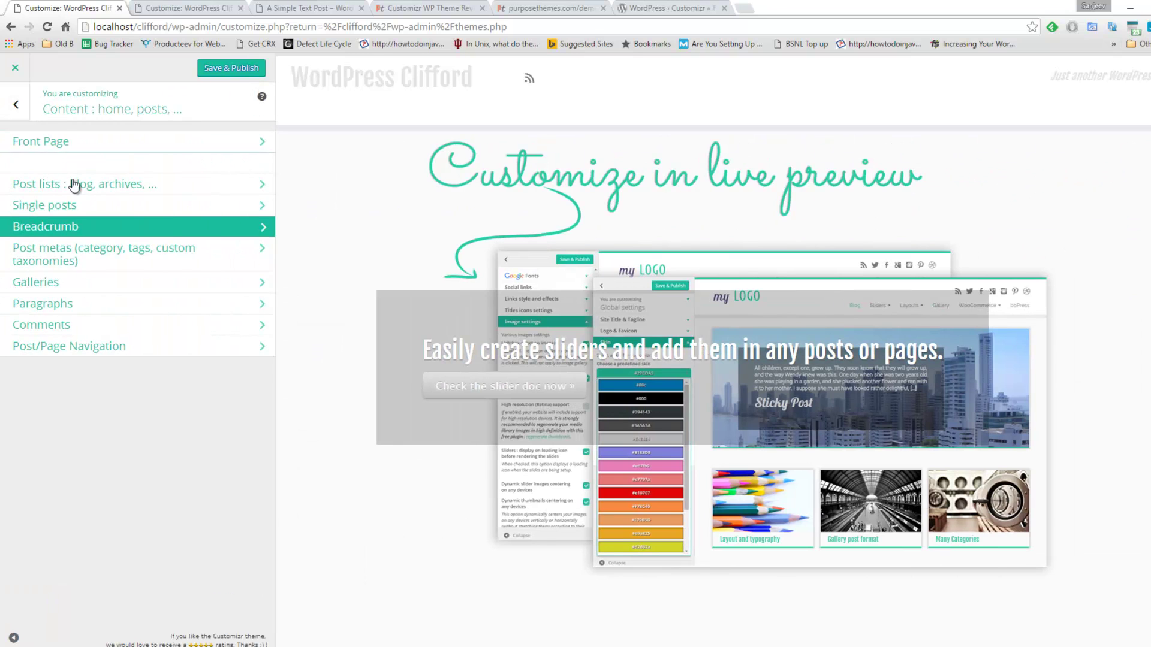
- View Footer global settings for social links, sticky footer and back-to-top arrow
click(48, 246)
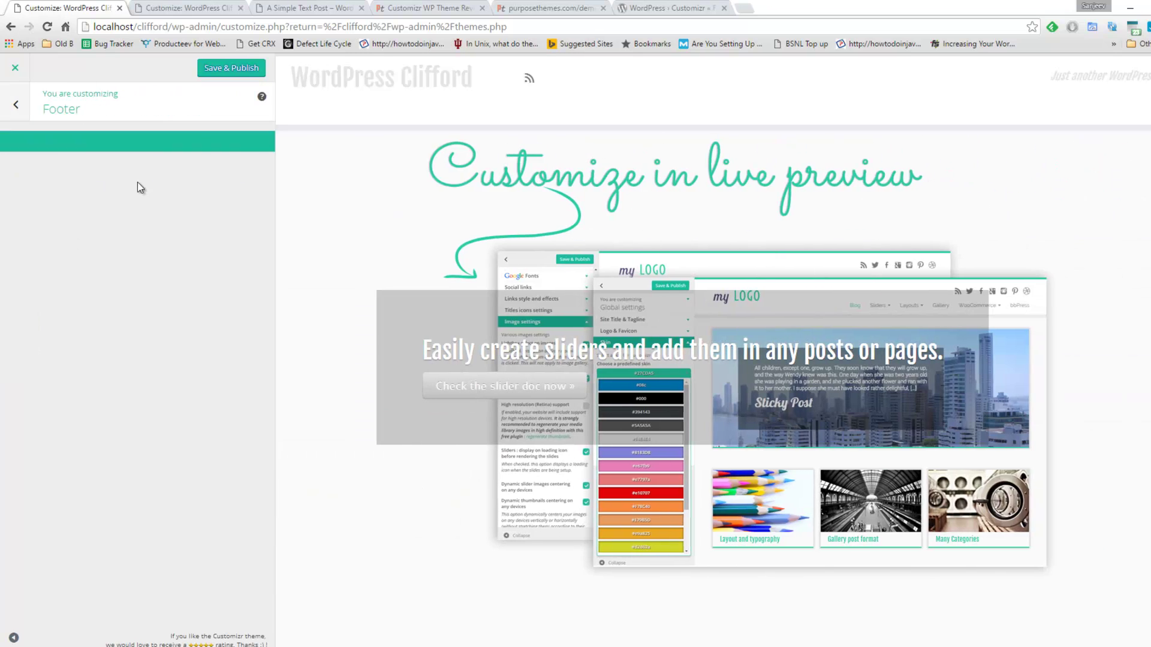
click(102, 146)
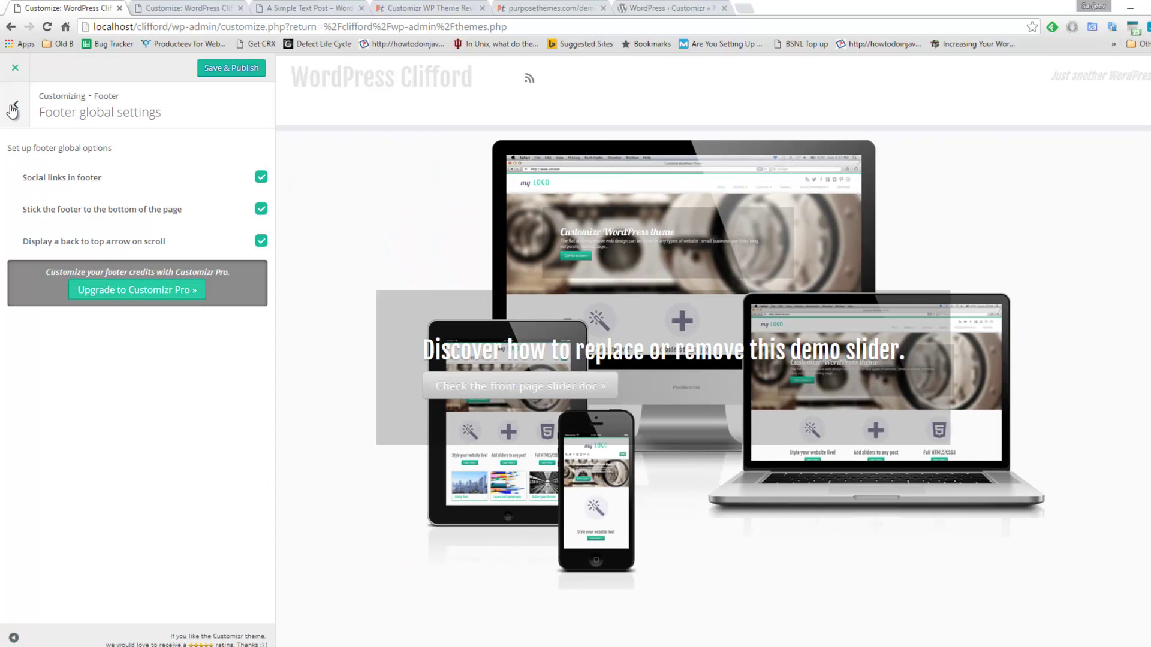
click(13, 106)
click(13, 107)
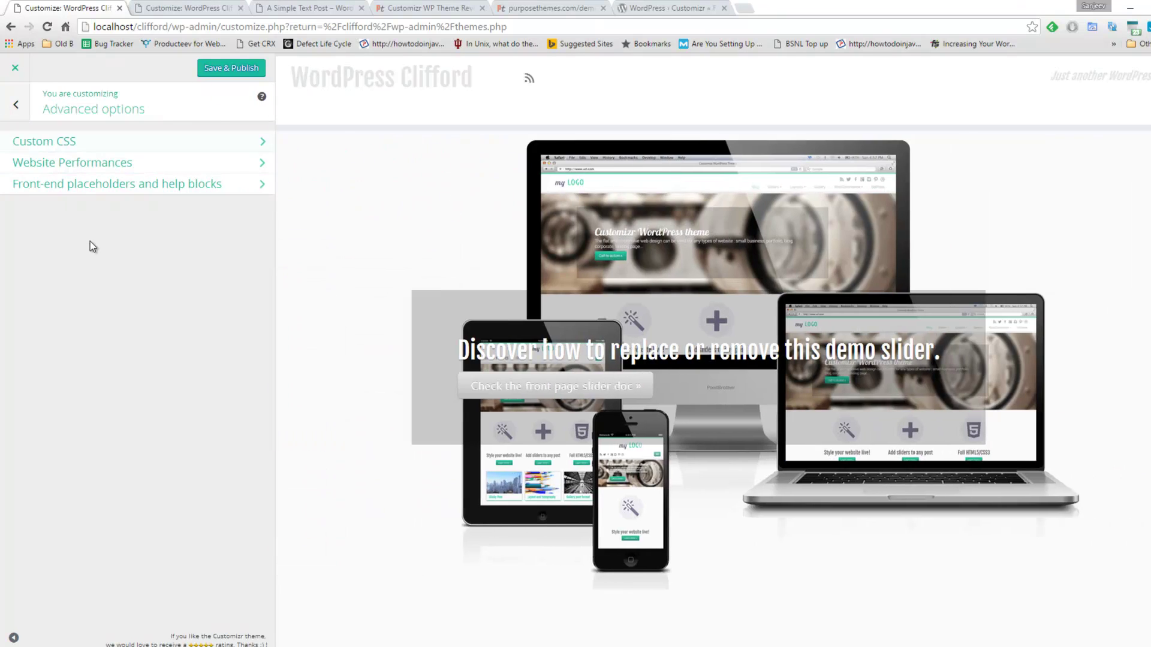
- Look at the Custom CSS box, then view Website Performances with minified CSS on, lazy loading off
click(80, 144)
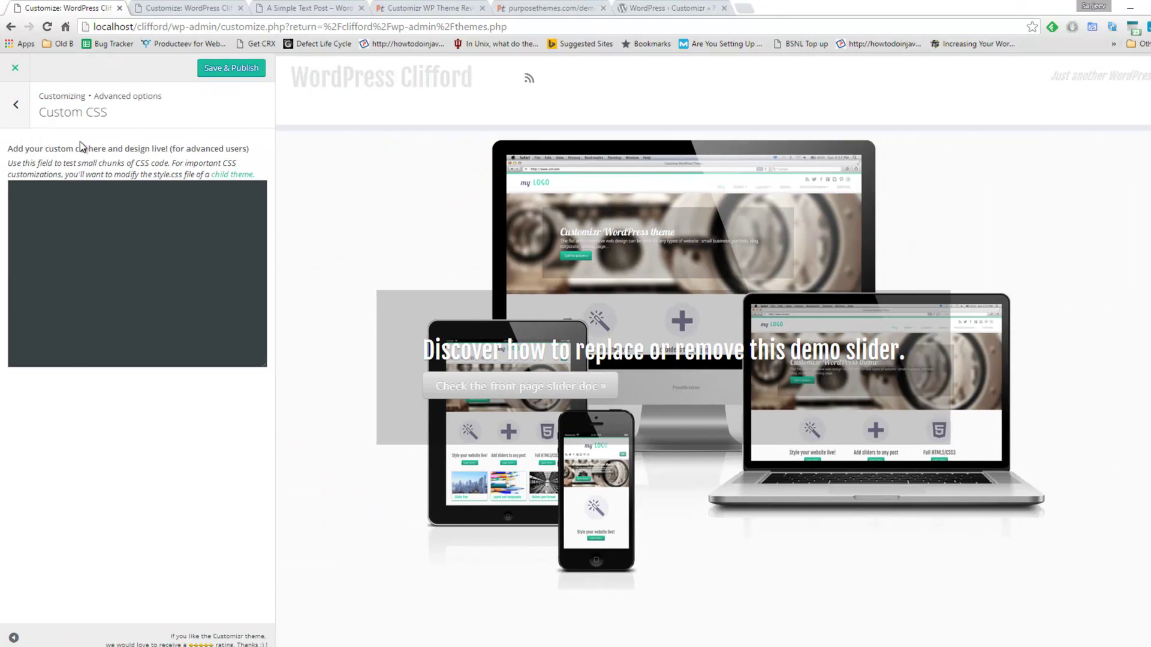
click(85, 249)
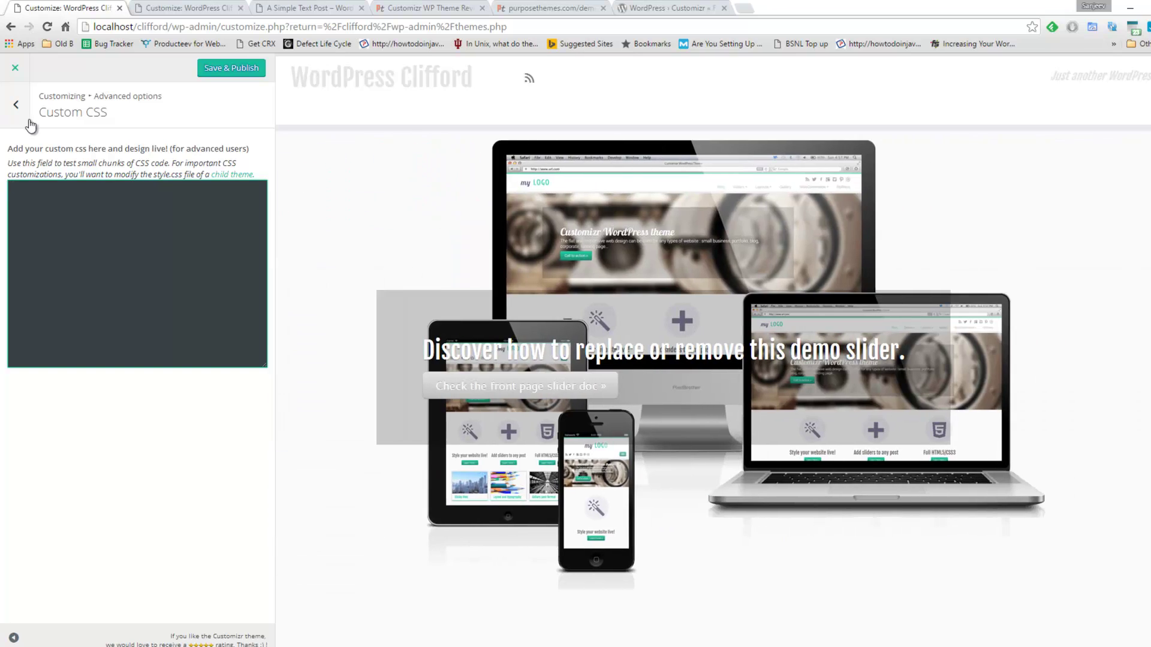
click(14, 106)
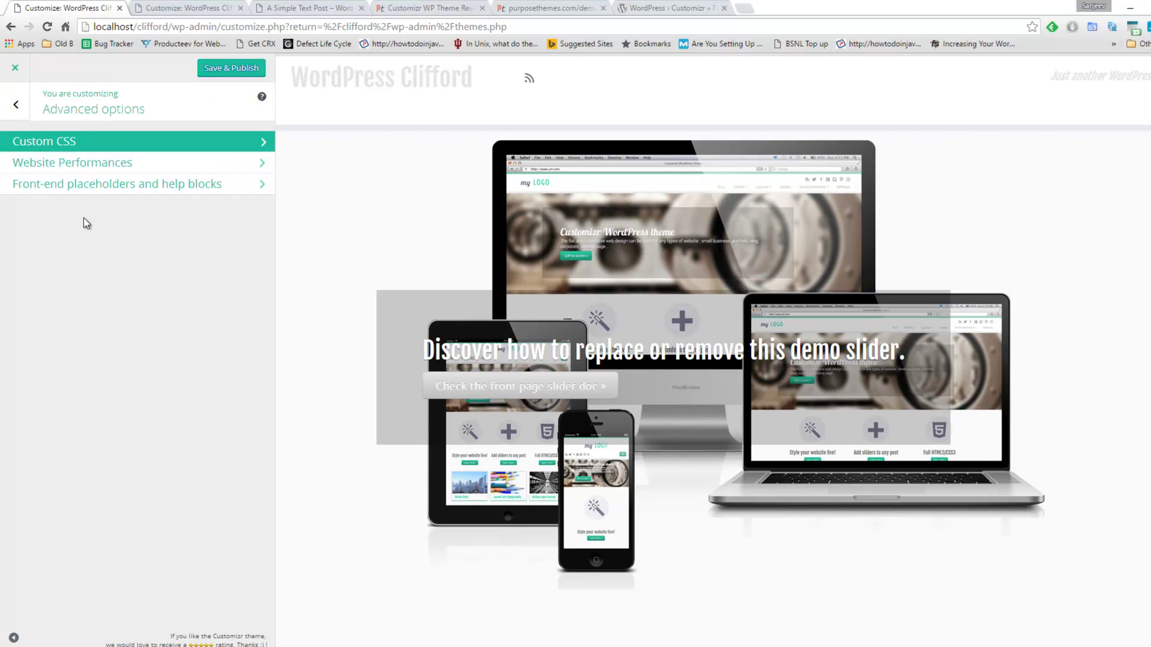
click(103, 164)
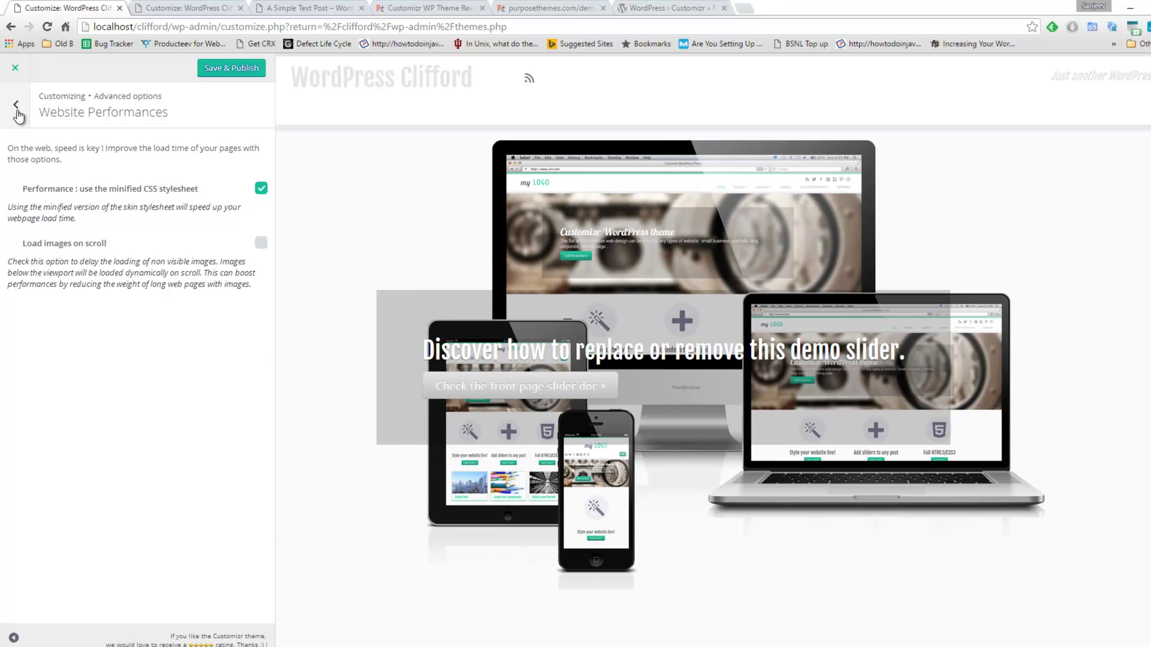
- View the Front-end placeholders and help blocks settings, then return to the top-level menu
click(16, 106)
click(150, 169)
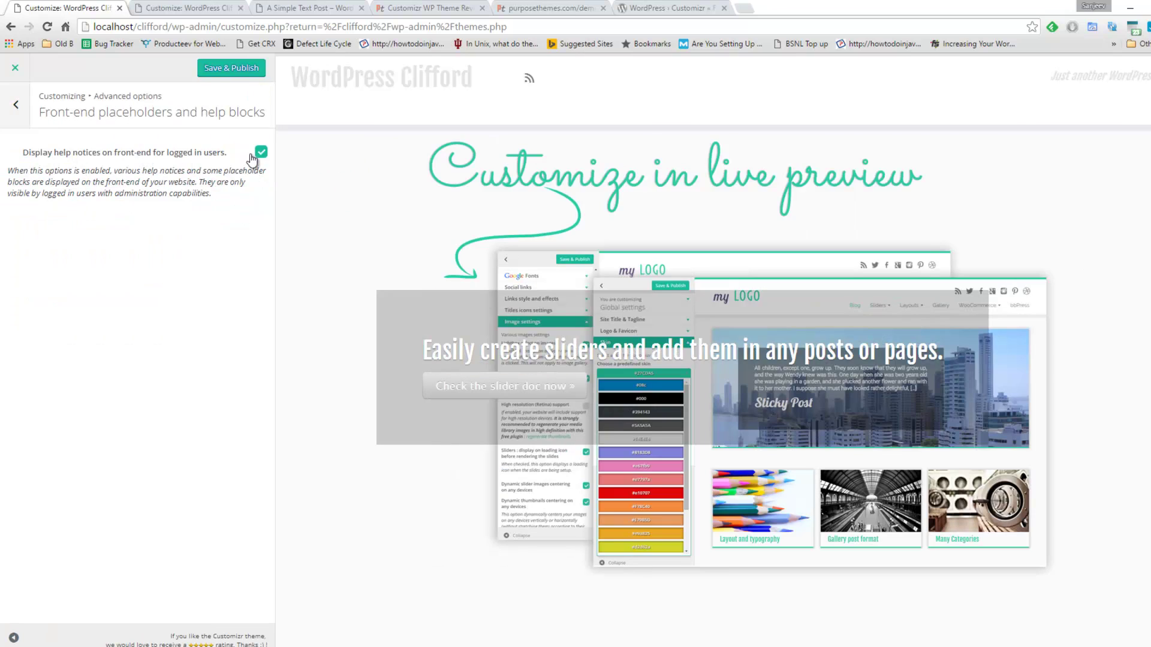
key(Escape)
key(Escape)
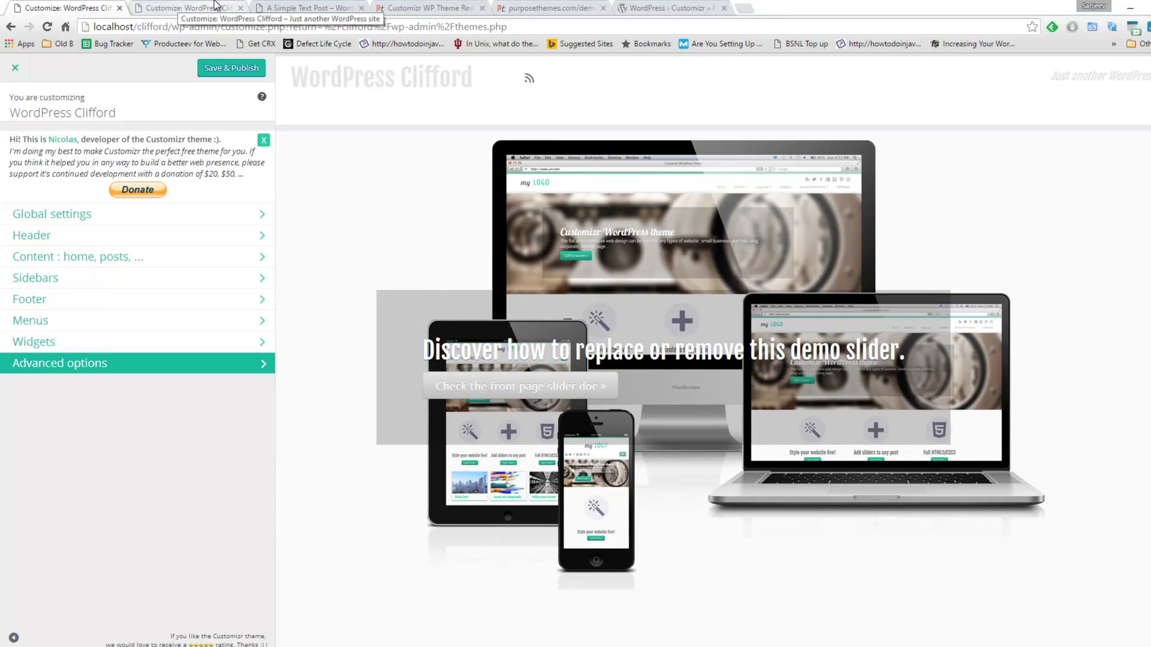
- Browse the open browser tabs and settle on the second, saved Customizer tab
click(215, 7)
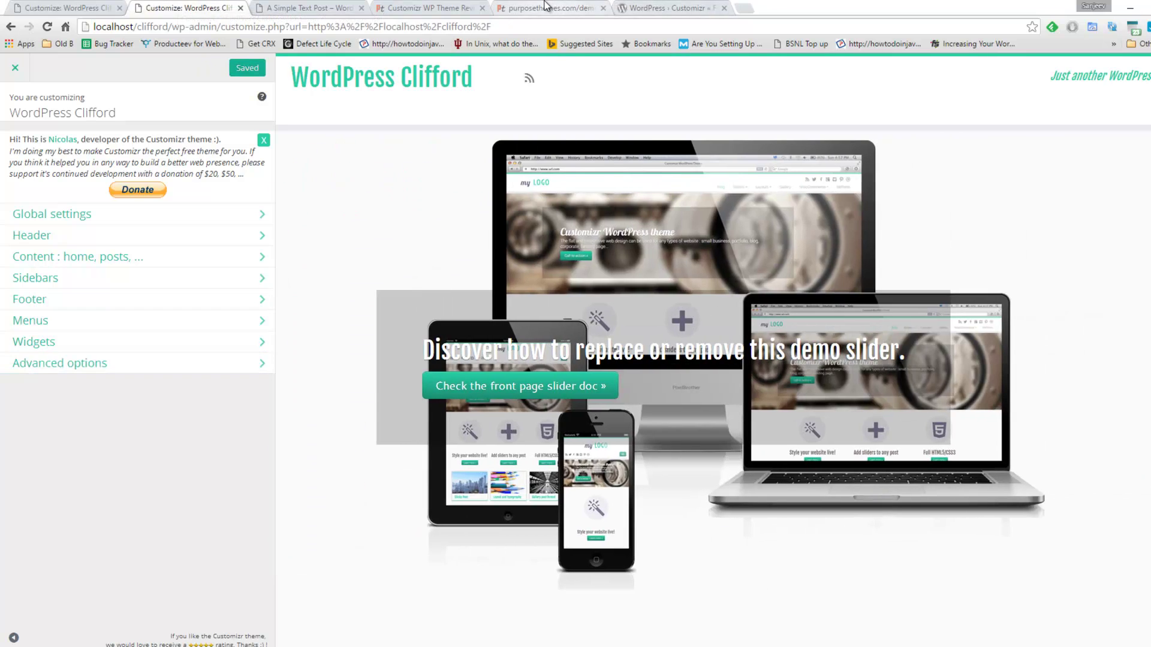
click(547, 6)
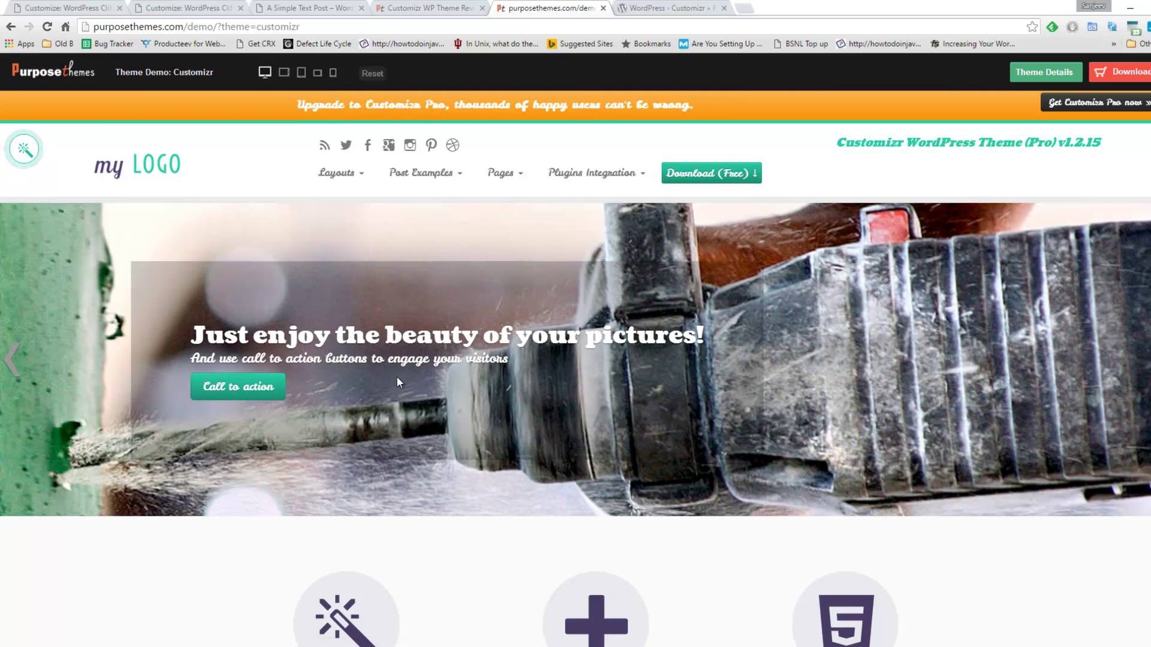
click(123, 5)
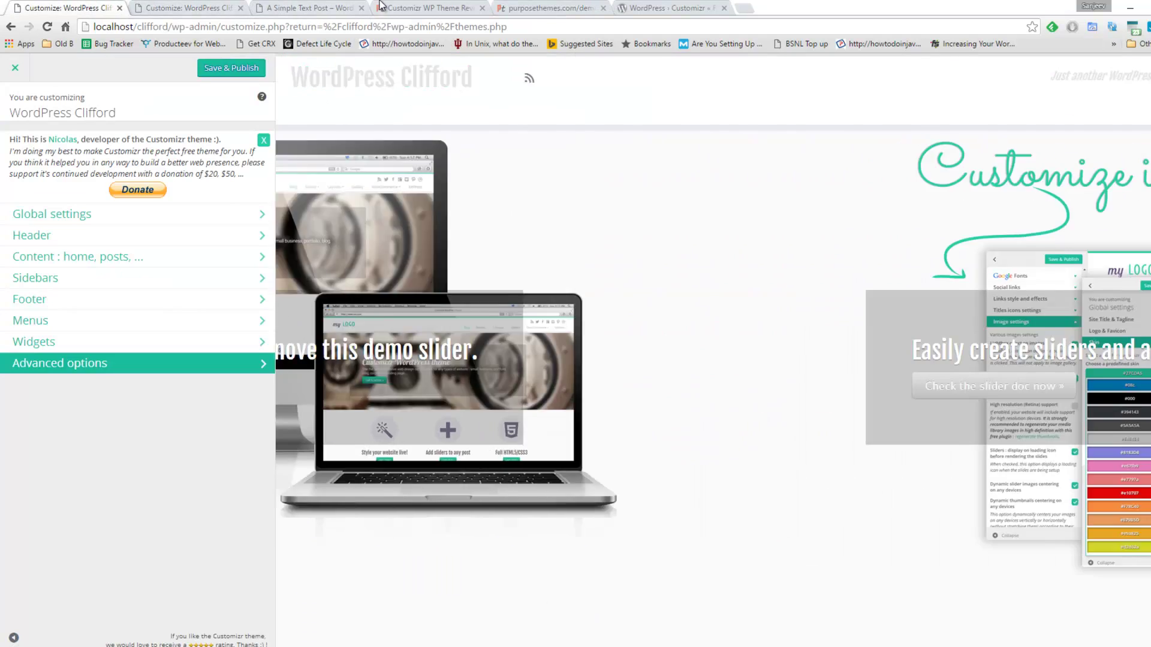
click(322, 5)
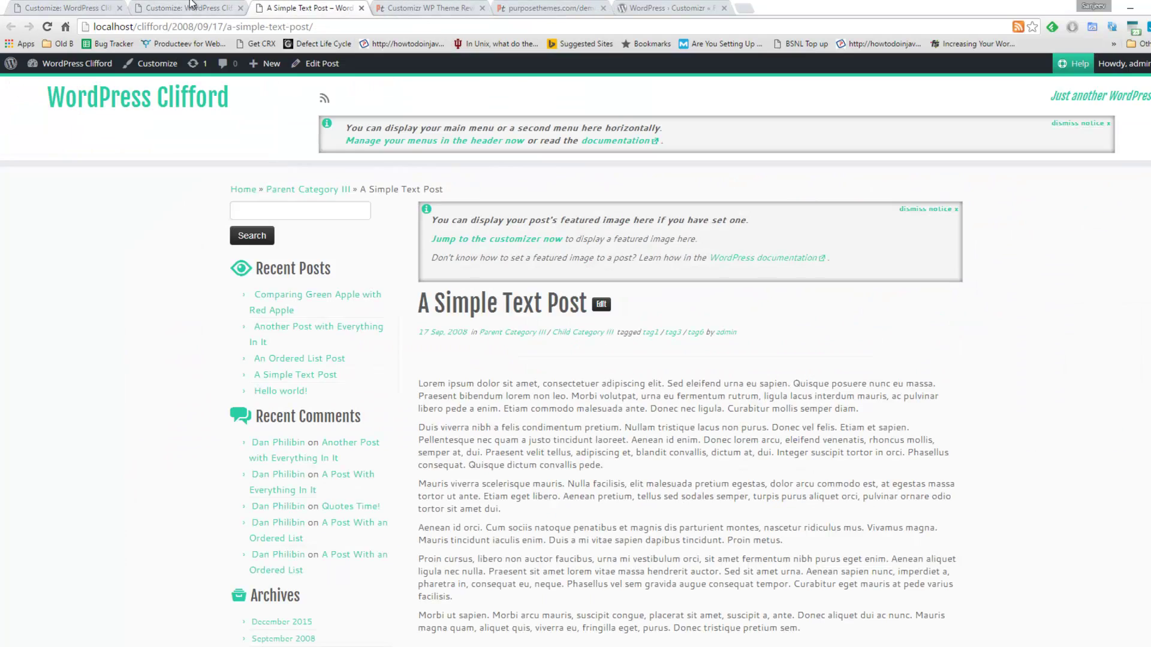
click(154, 6)
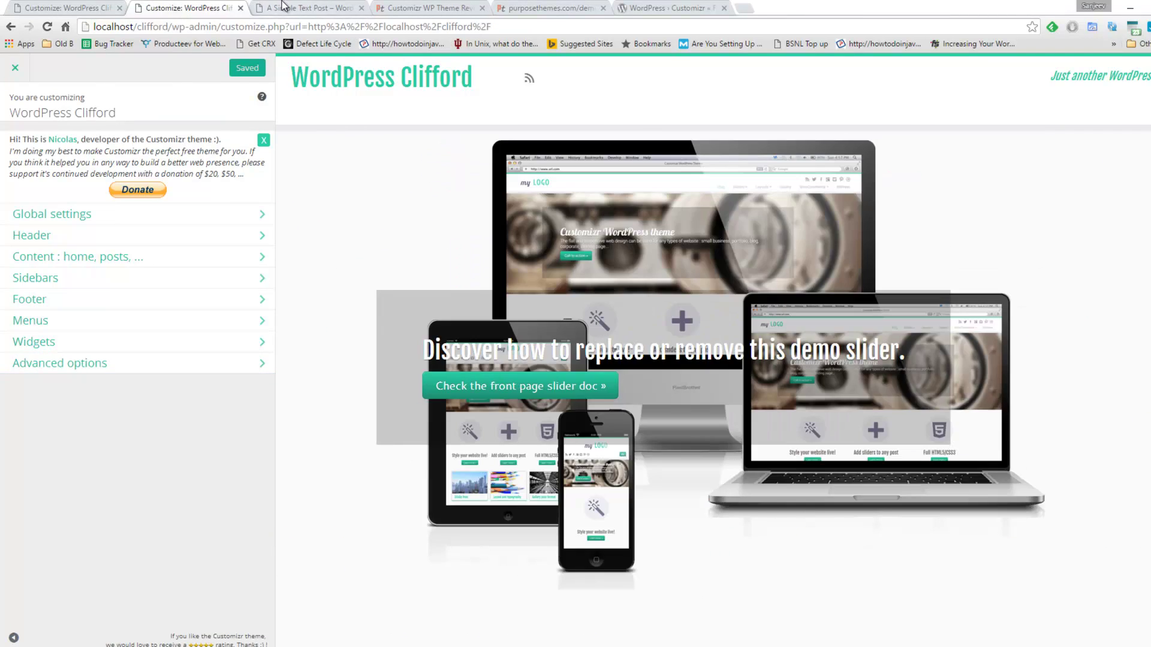
- Go to the Dashboard and then the Media > Add New upload page
click(288, 7)
mouse_move(76, 66)
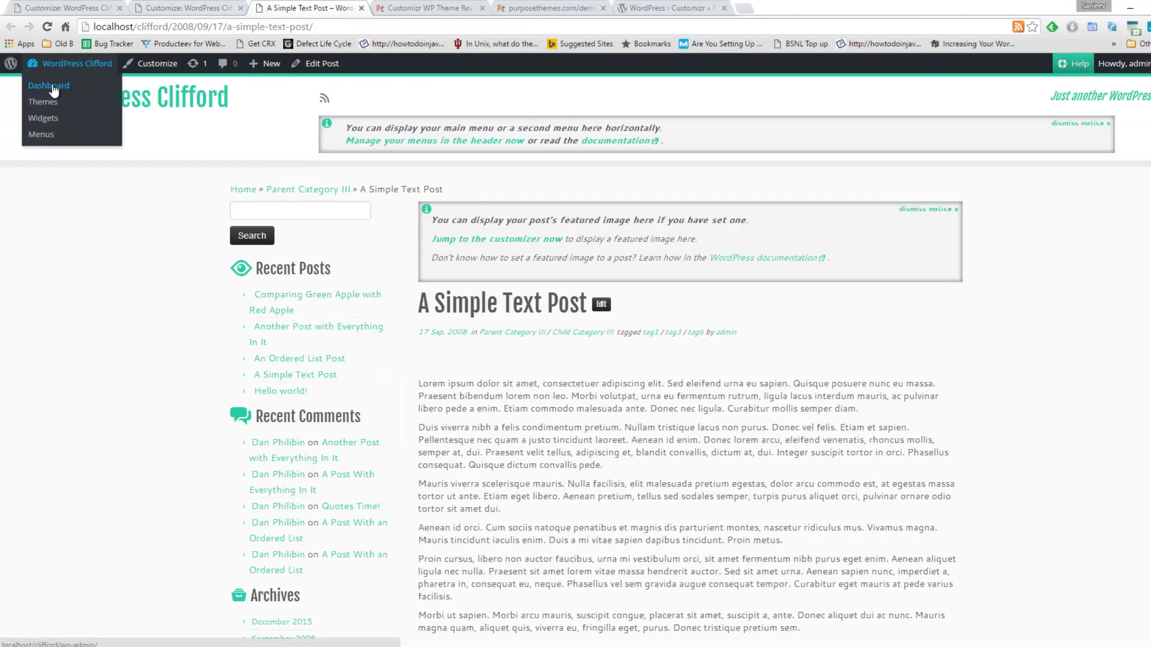
click(53, 84)
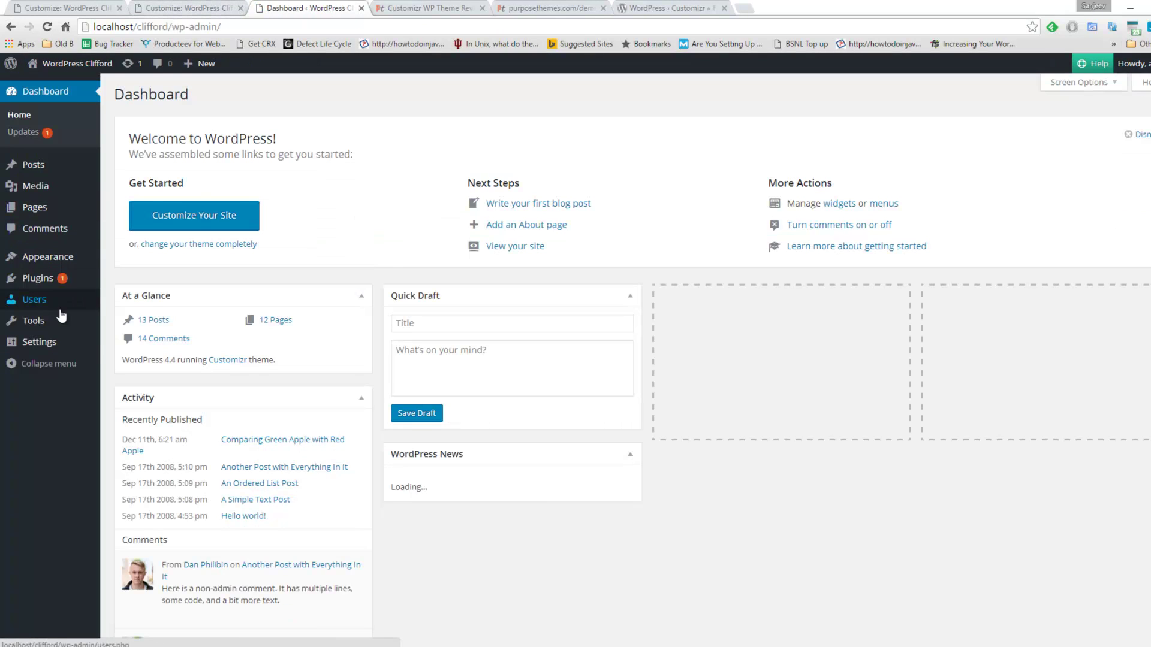
mouse_move(69, 187)
click(128, 209)
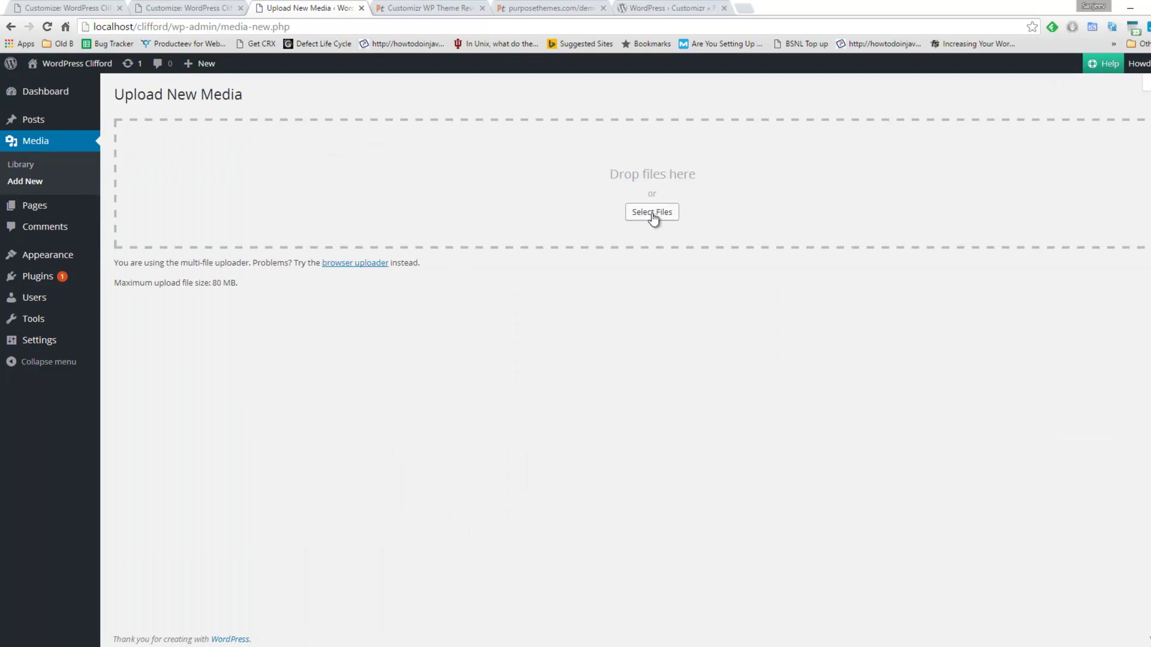
- Upload pepsi_cola.jpeg from the computer to the media library
click(30, 168)
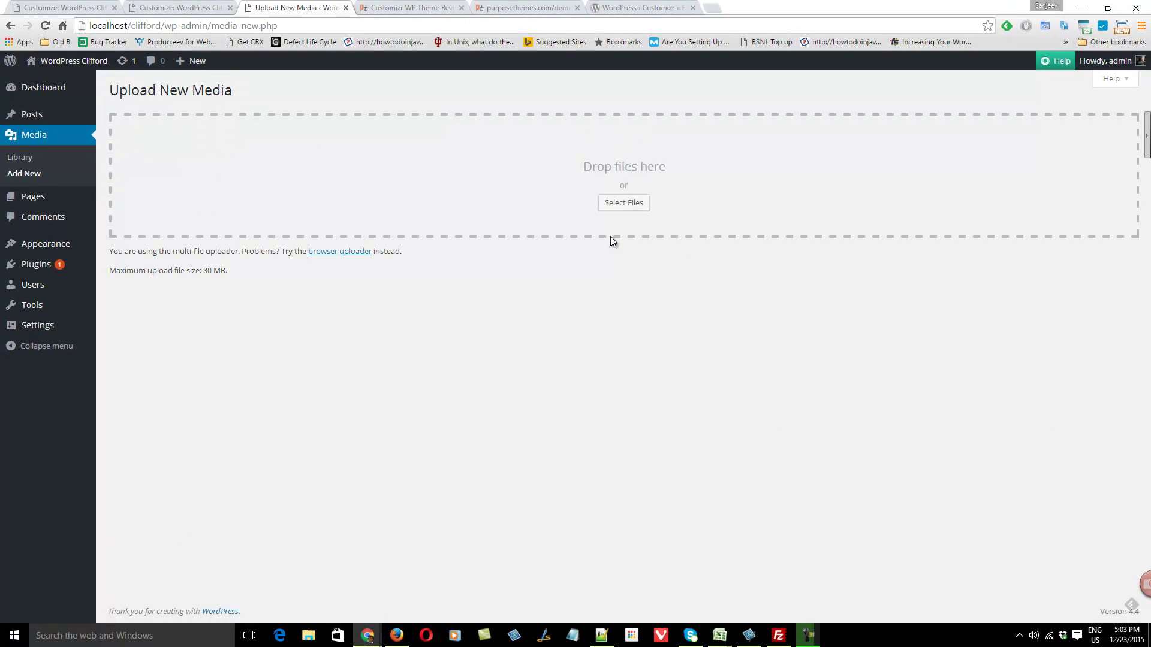
click(624, 202)
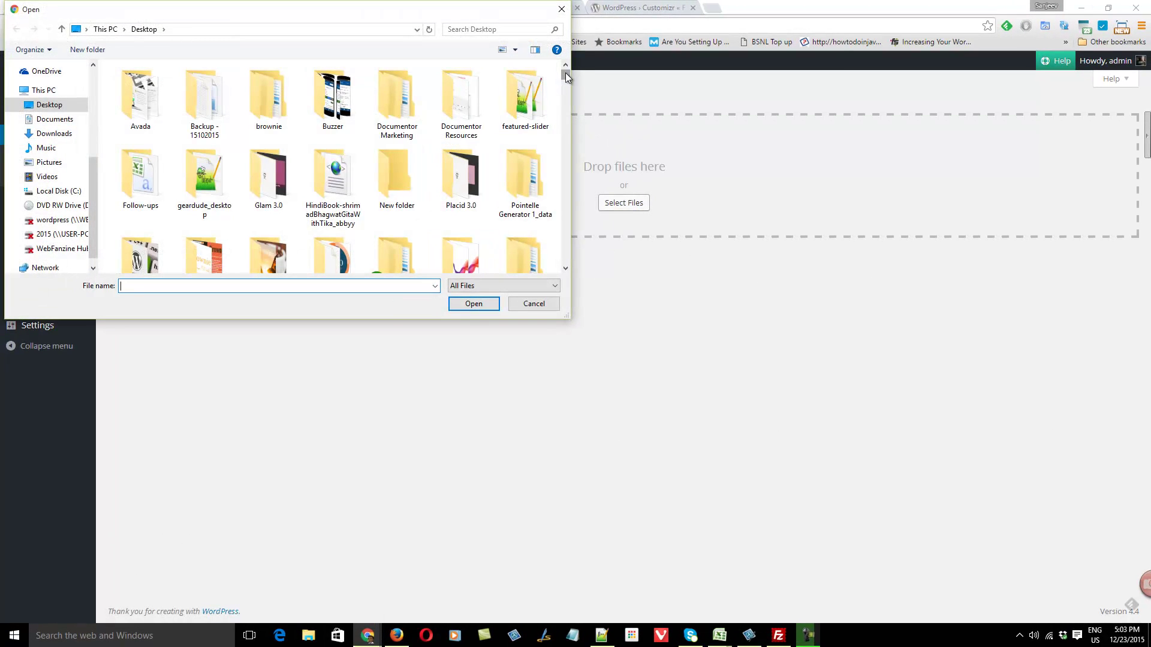
drag(566, 73, 564, 205)
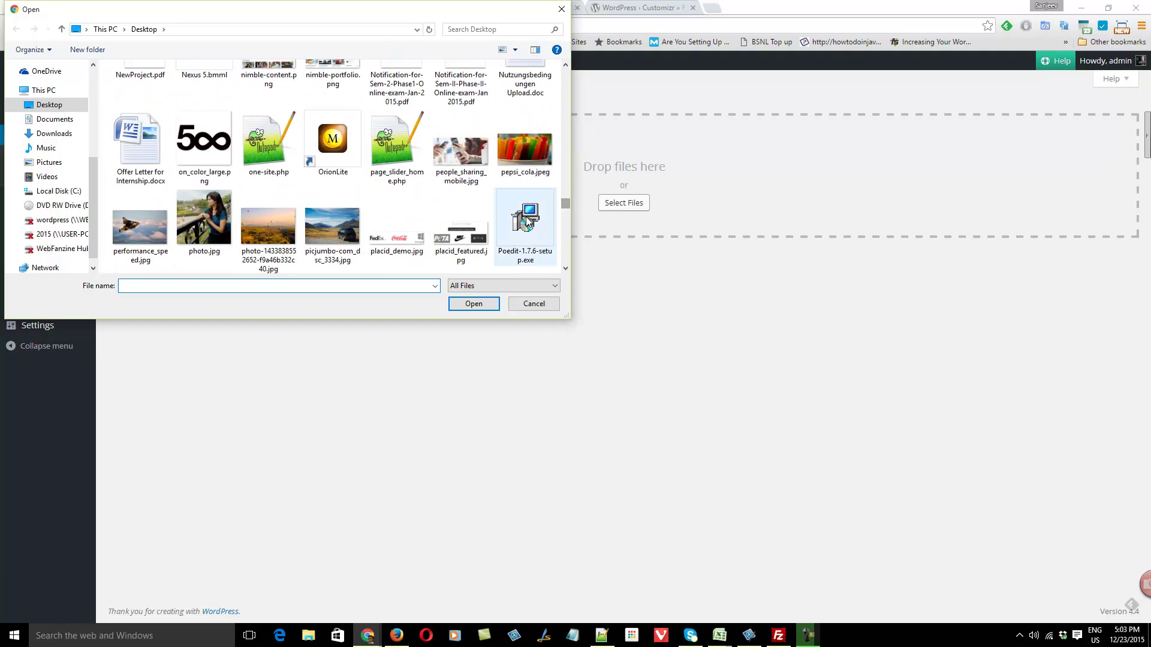
click(524, 151)
click(474, 304)
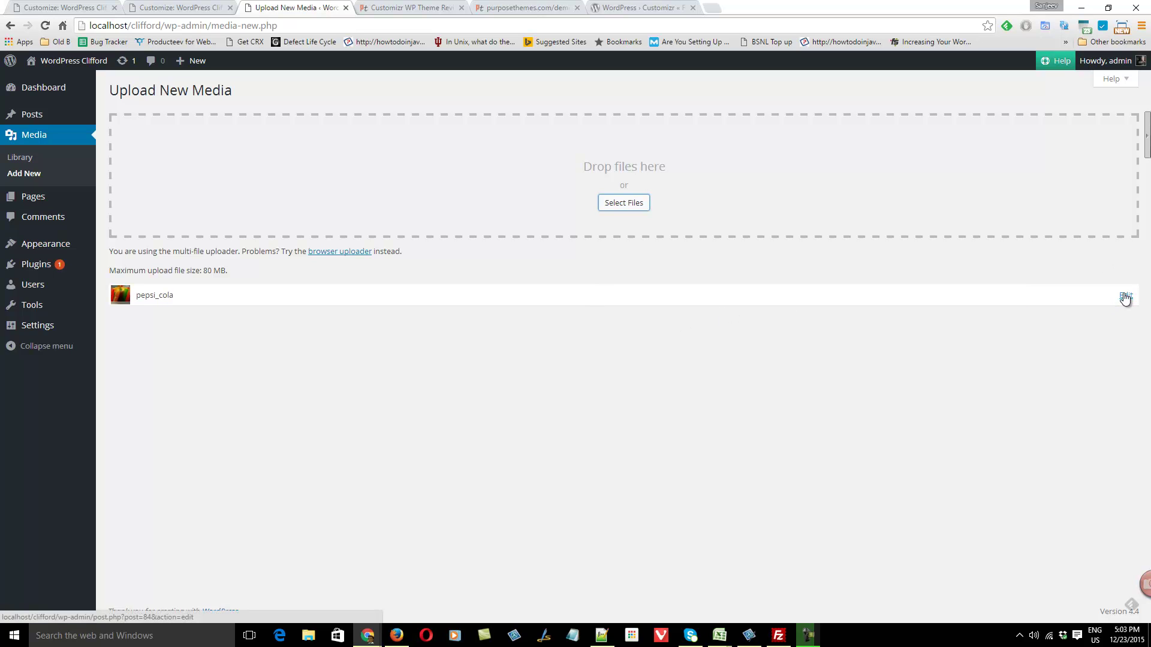
- Open pepsi_cola's edit page and choose to add the image to a slider
click(1125, 297)
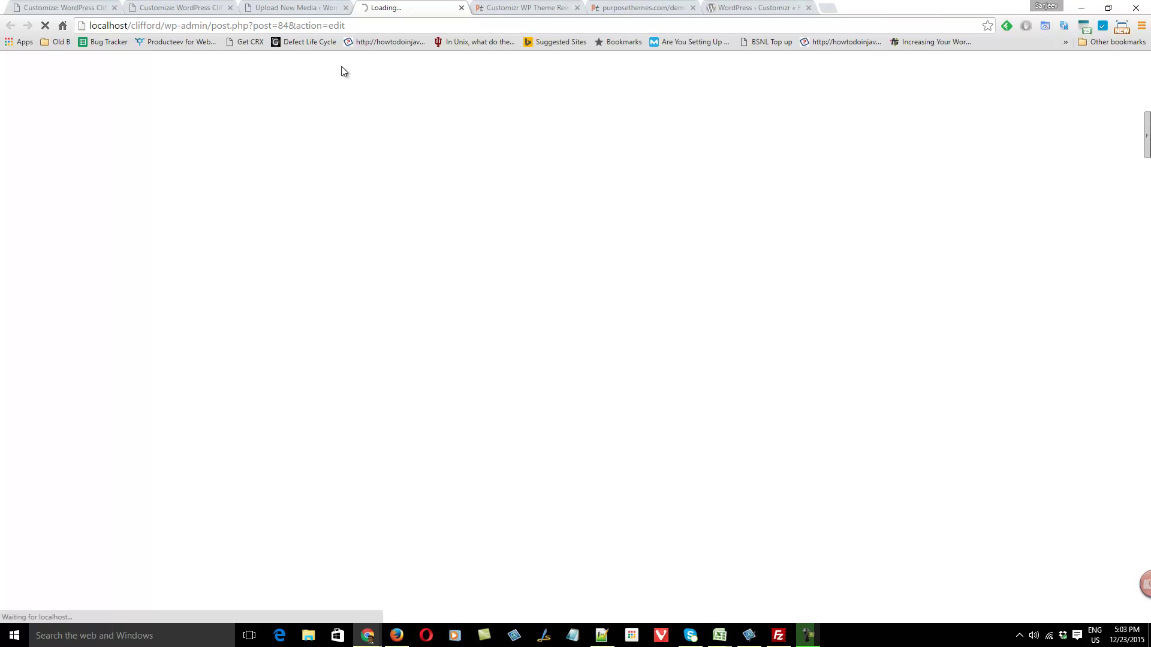
scroll(1046, 264, down, 3)
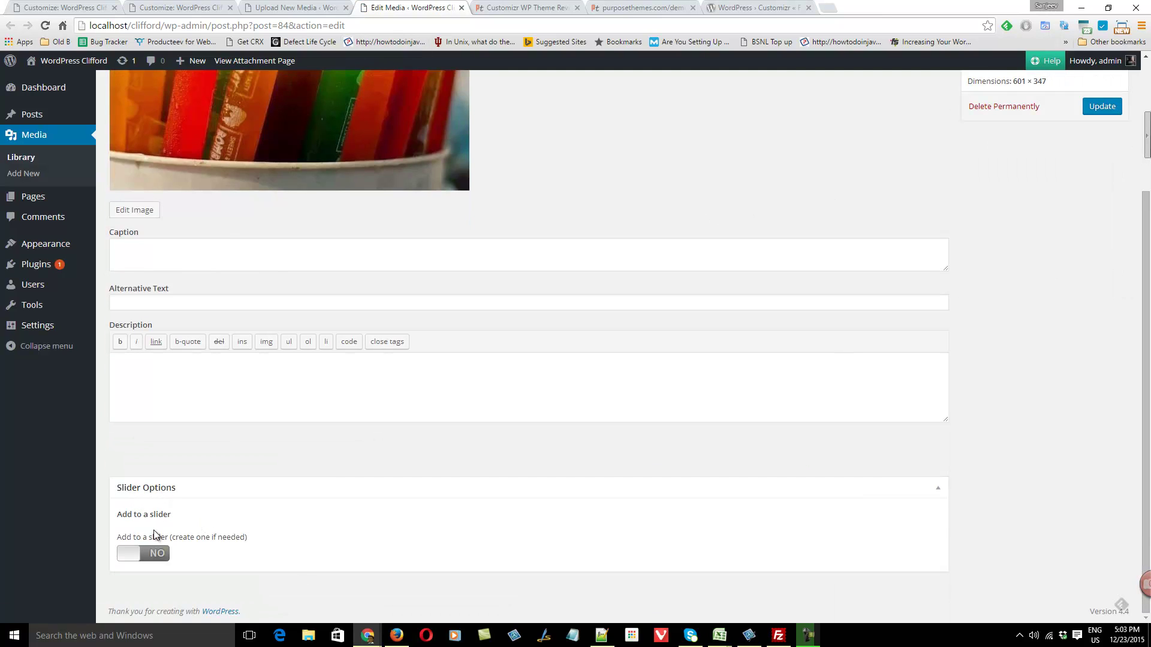
click(154, 553)
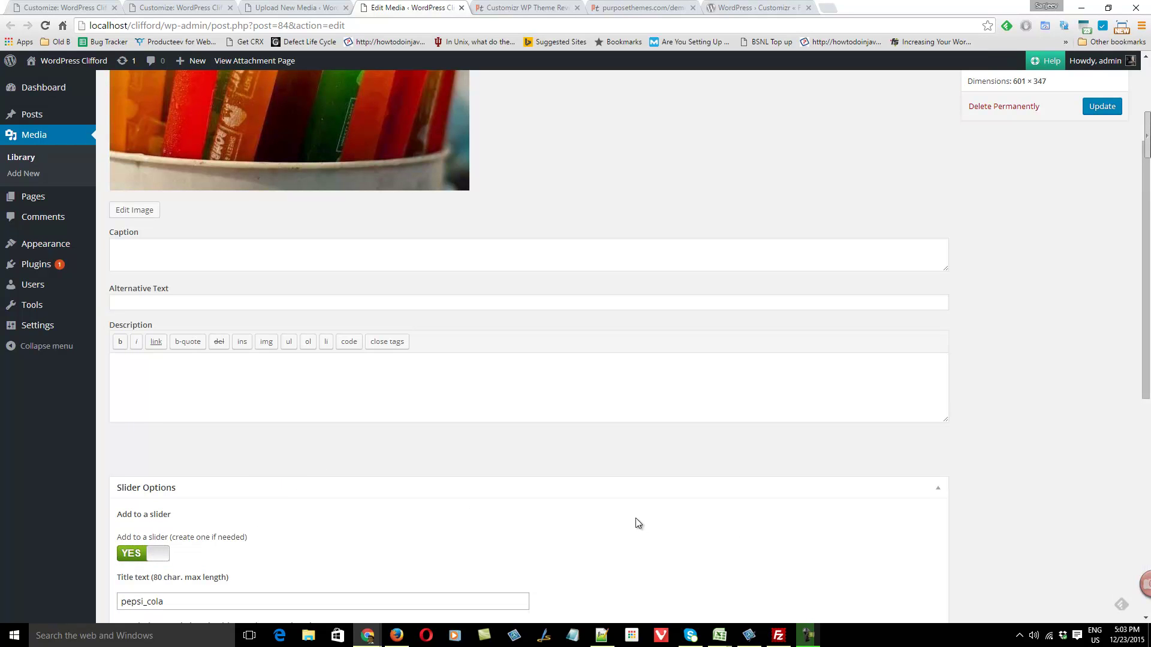
scroll(753, 525, down, 5)
scroll(564, 408, down, 3)
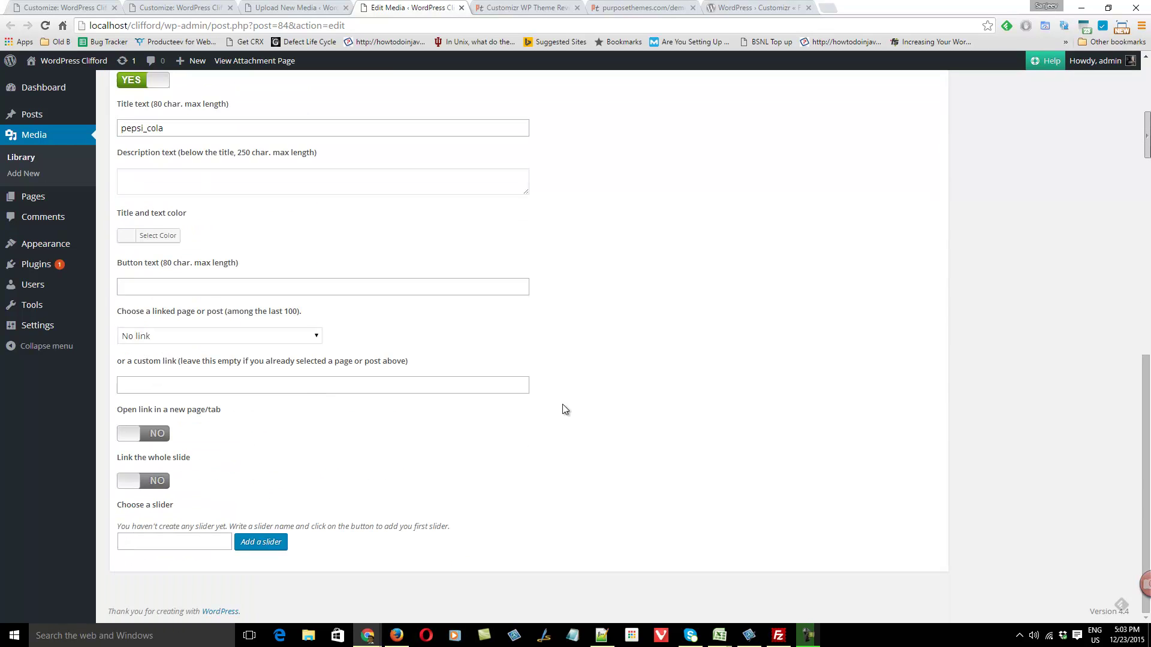
- Create a new slider named 'About us' holding the image, then update the media item
click(160, 543)
text(About us)
click(268, 543)
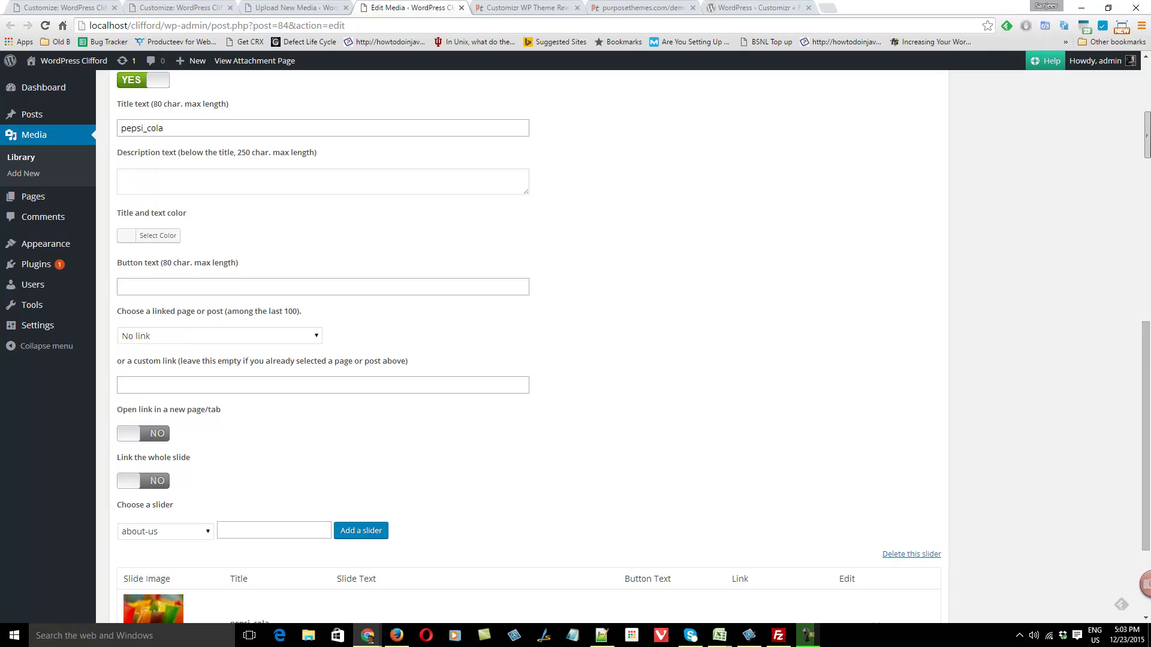
scroll(787, 392, down, 2)
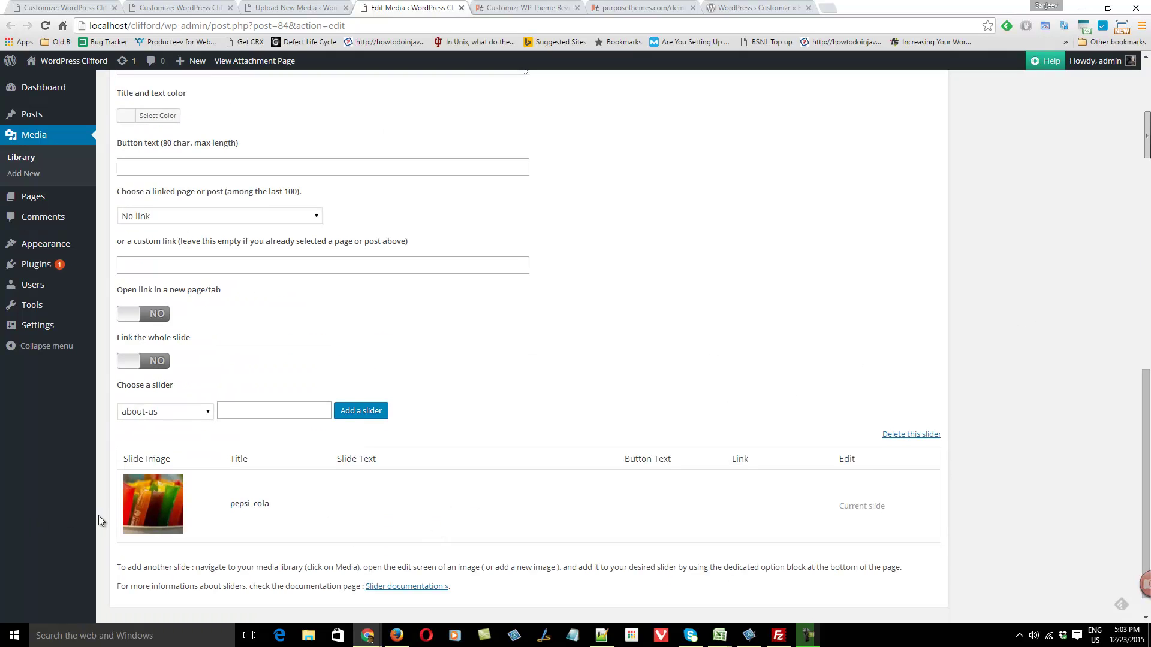
scroll(693, 390, up, 10)
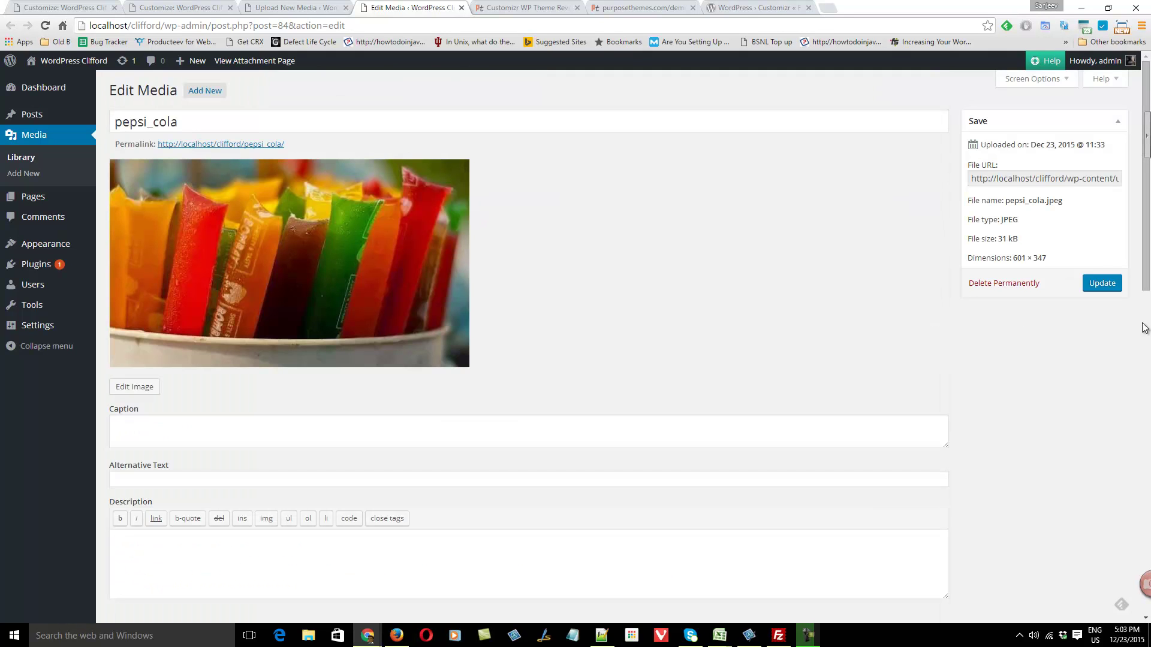
click(1106, 280)
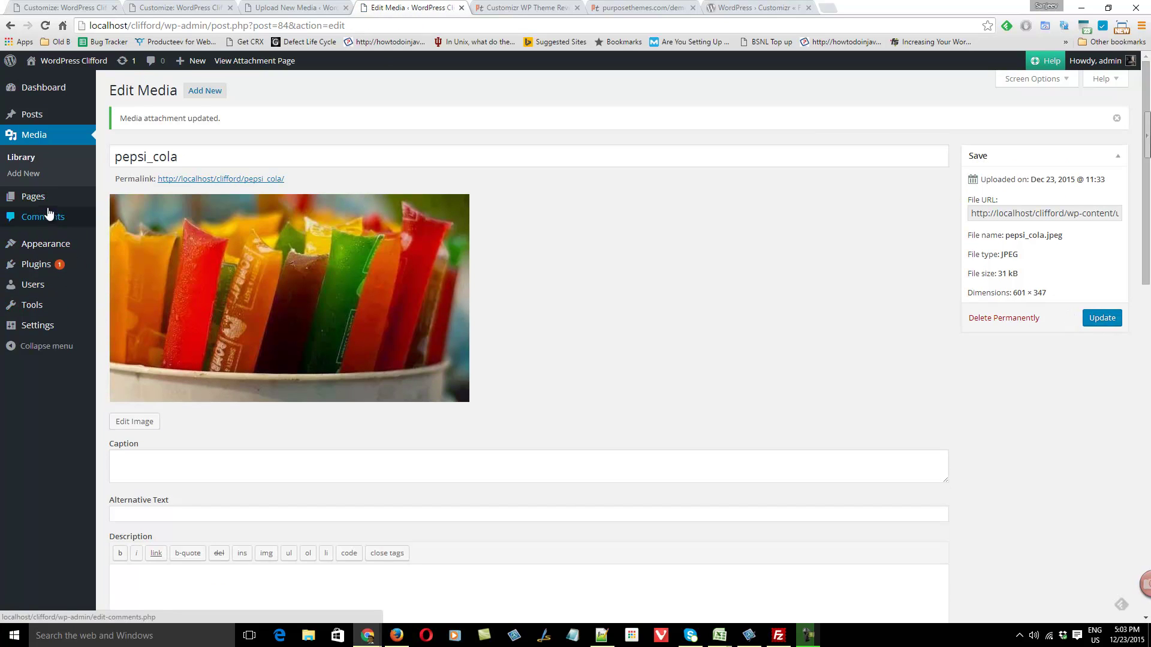
- Turn on Slider Options for the About page, choose the about-us slider, and update it
mouse_move(44, 198)
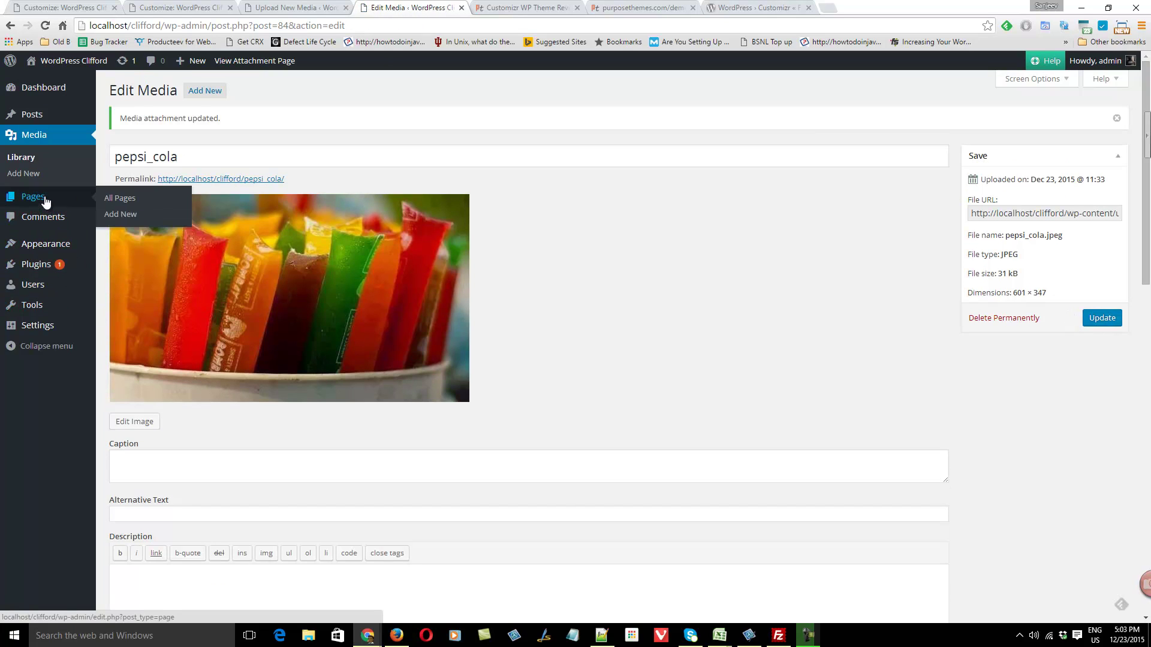
right_click(120, 198)
click(157, 207)
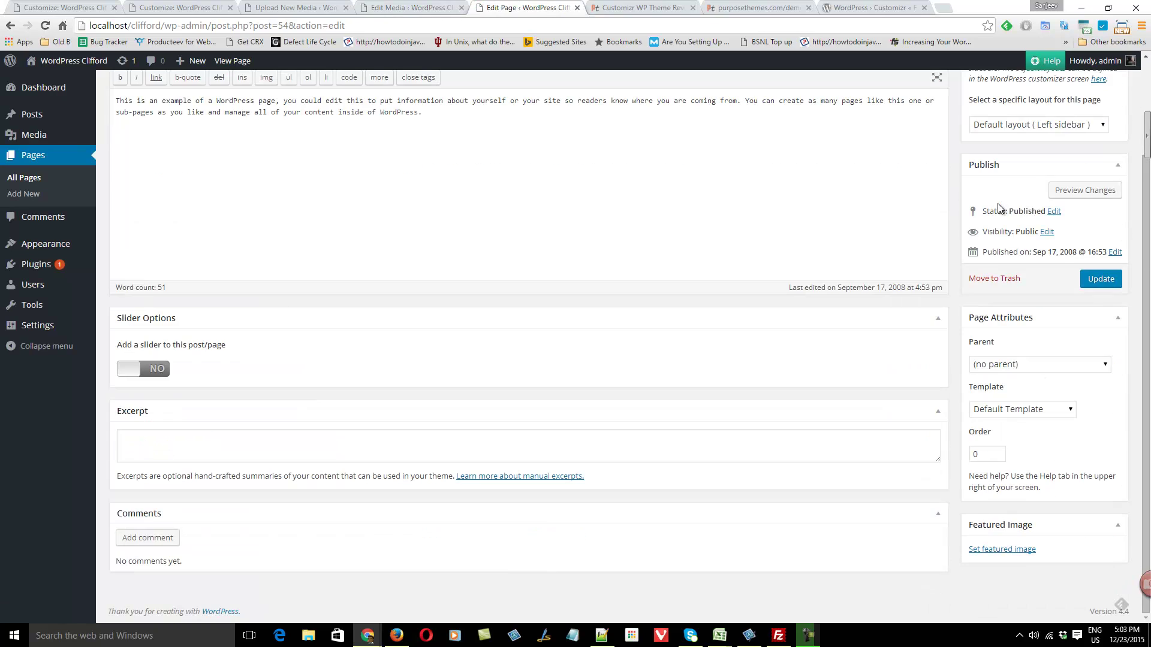
click(156, 370)
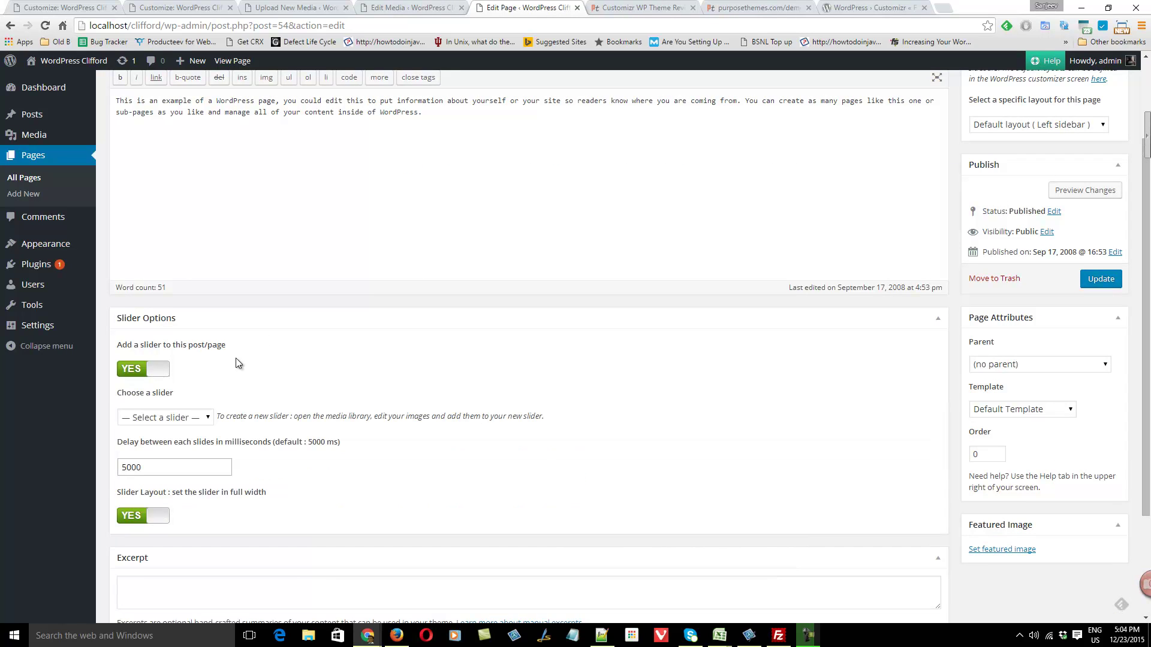
click(182, 417)
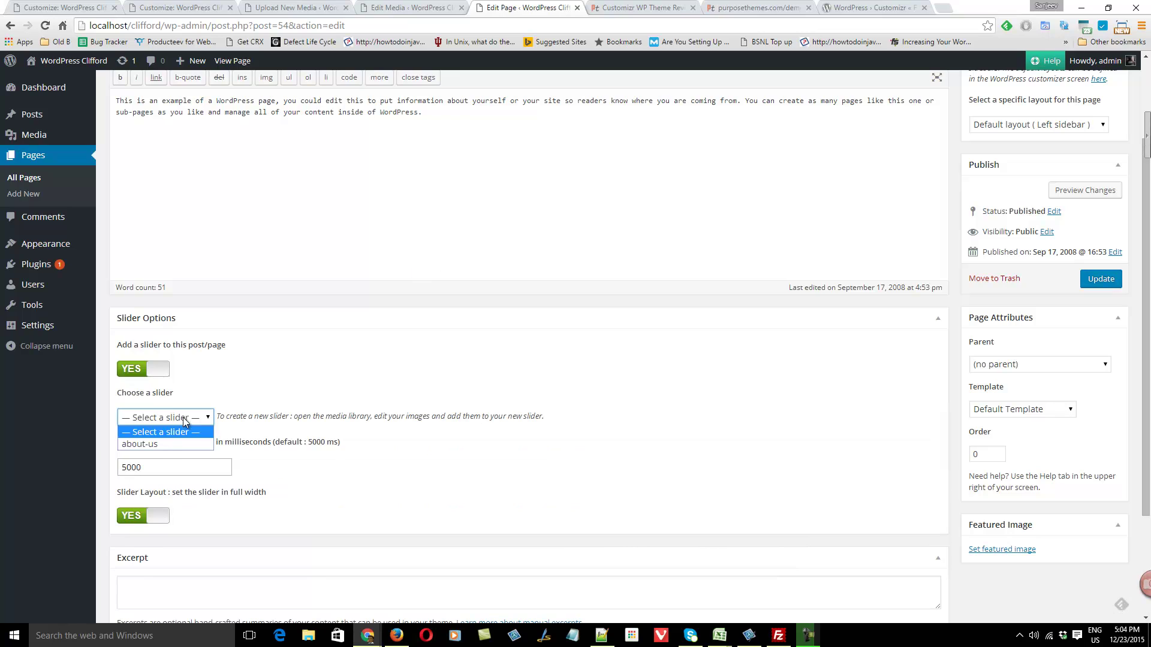
click(162, 445)
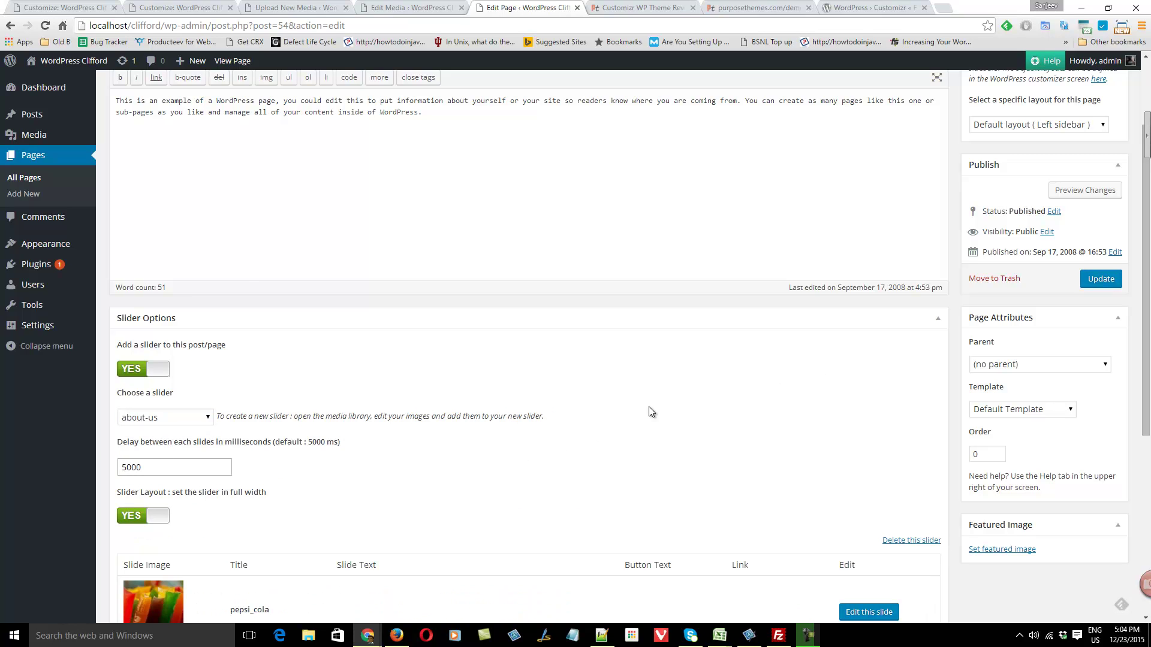
click(1100, 279)
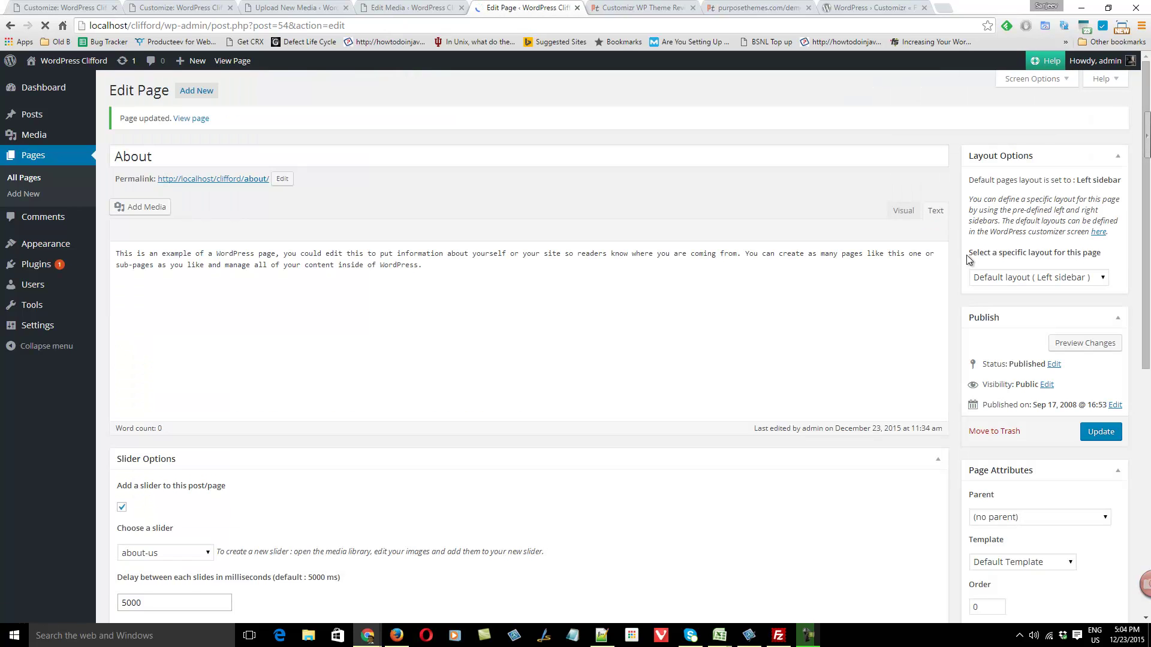
- Confirm the pepsi_cola slider on the live About page, then return to the PurposeThemes Customizr review
right_click(243, 119)
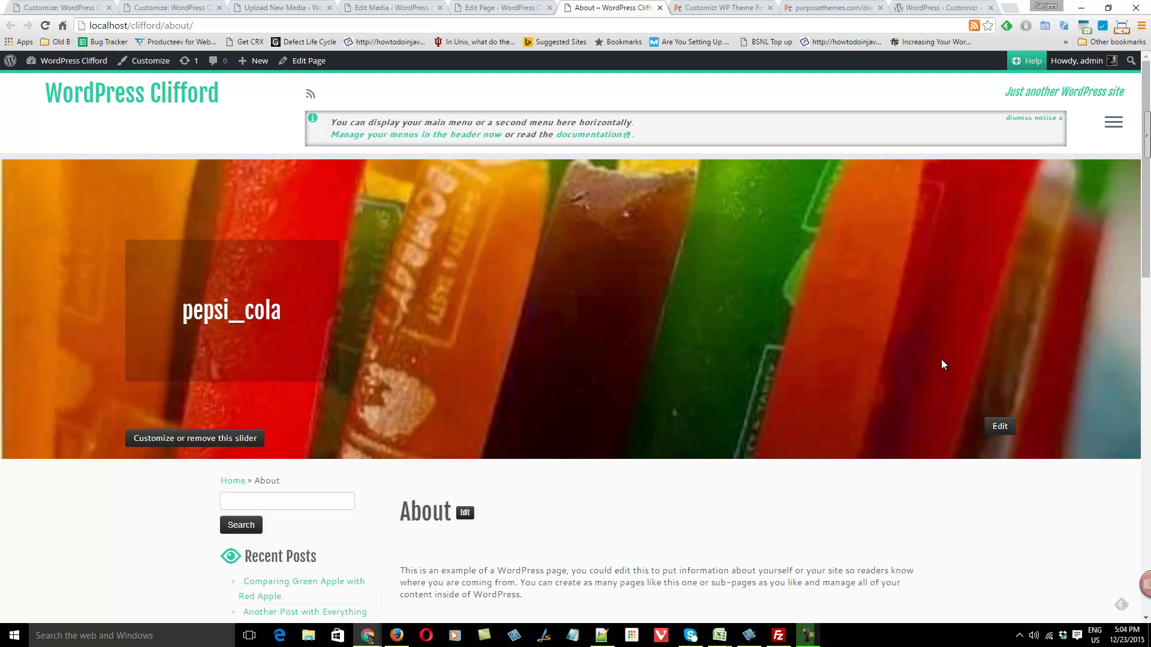
click(514, 7)
click(645, 7)
click(690, 6)
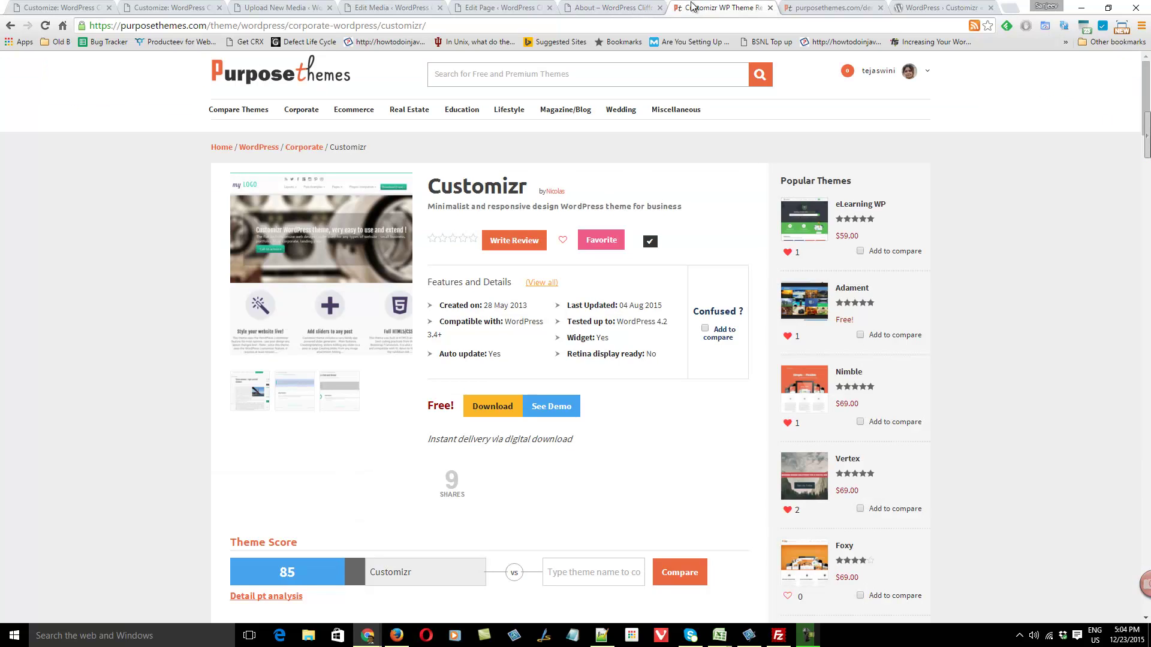
key(ctrl+1)
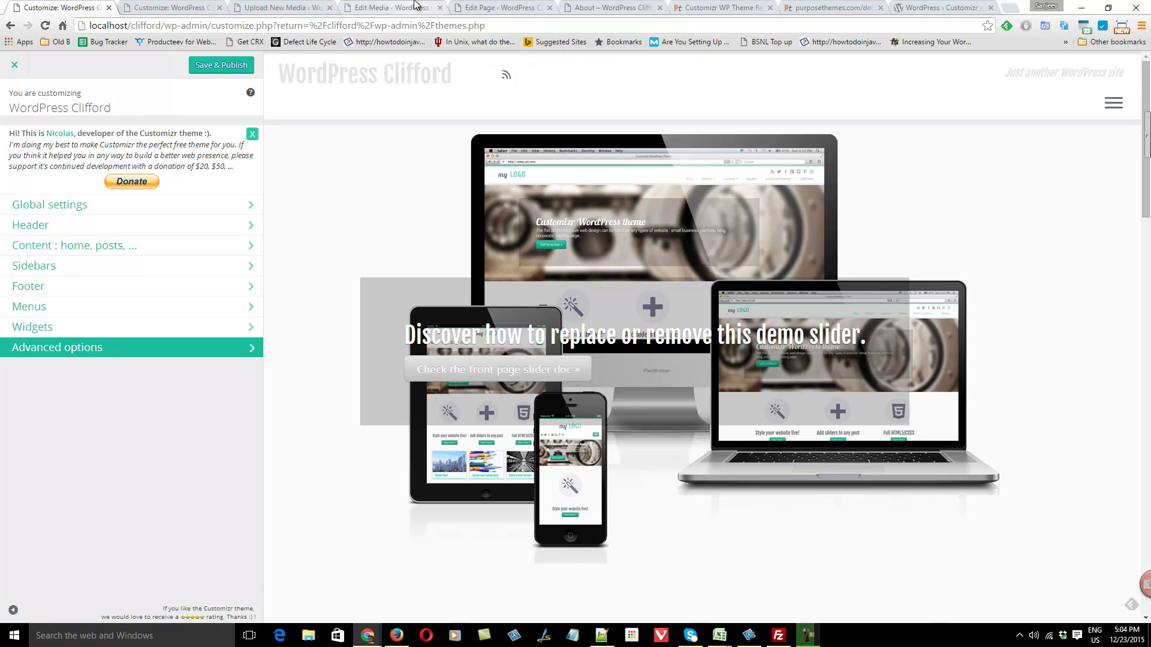
click(495, 6)
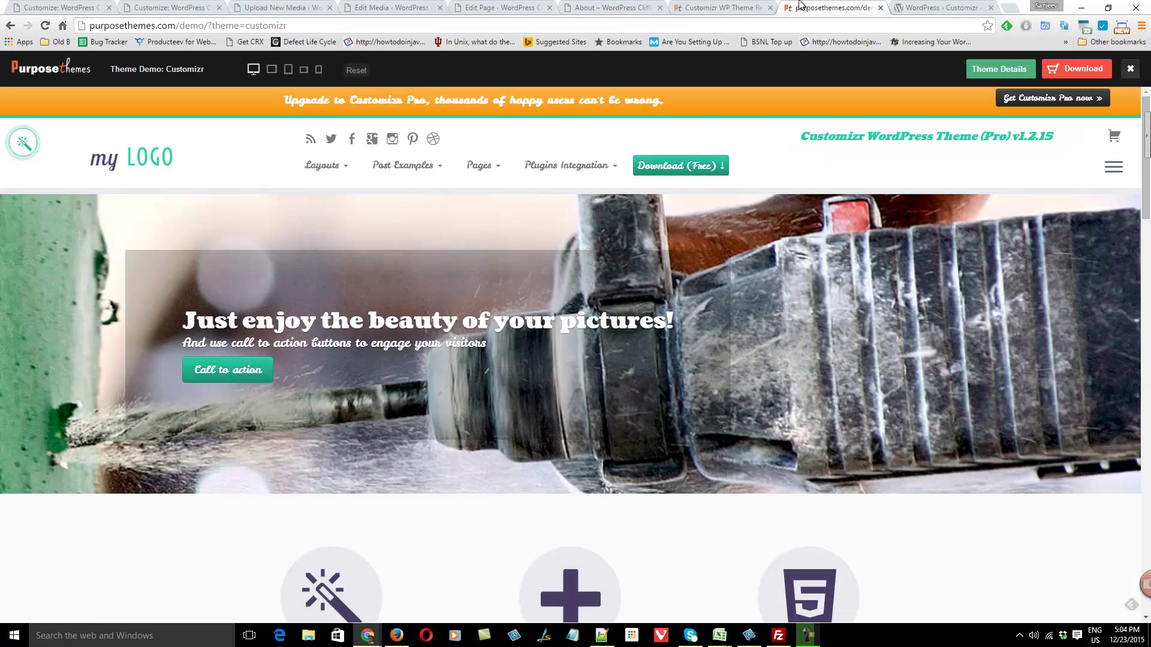
click(800, 6)
click(748, 9)
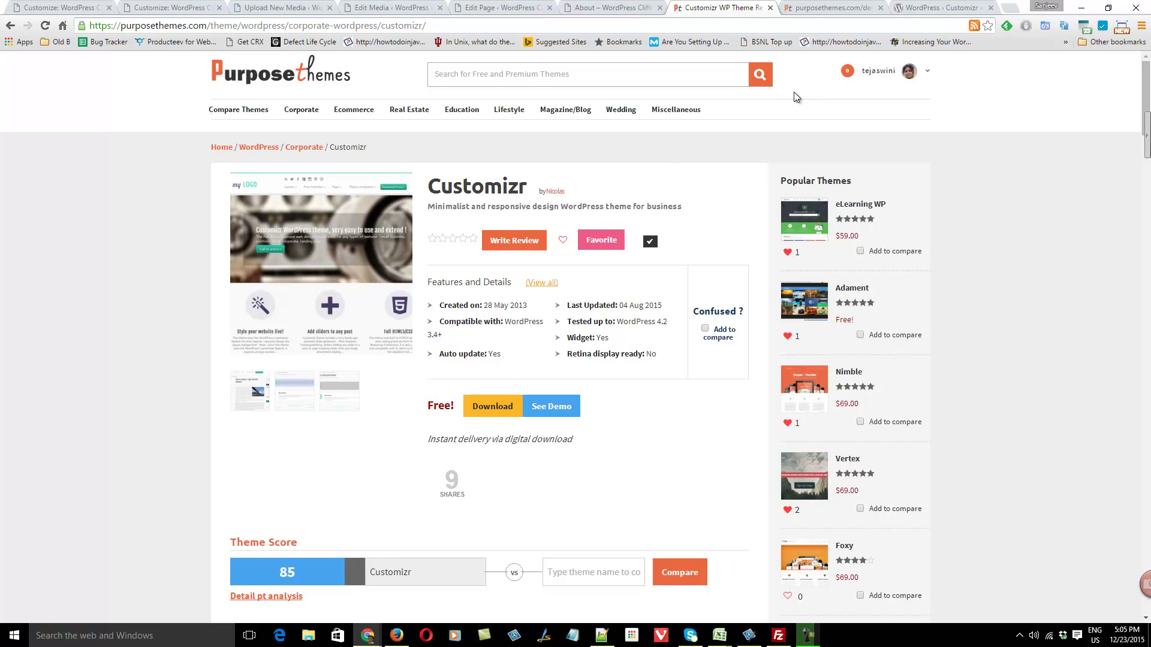
click(854, 7)
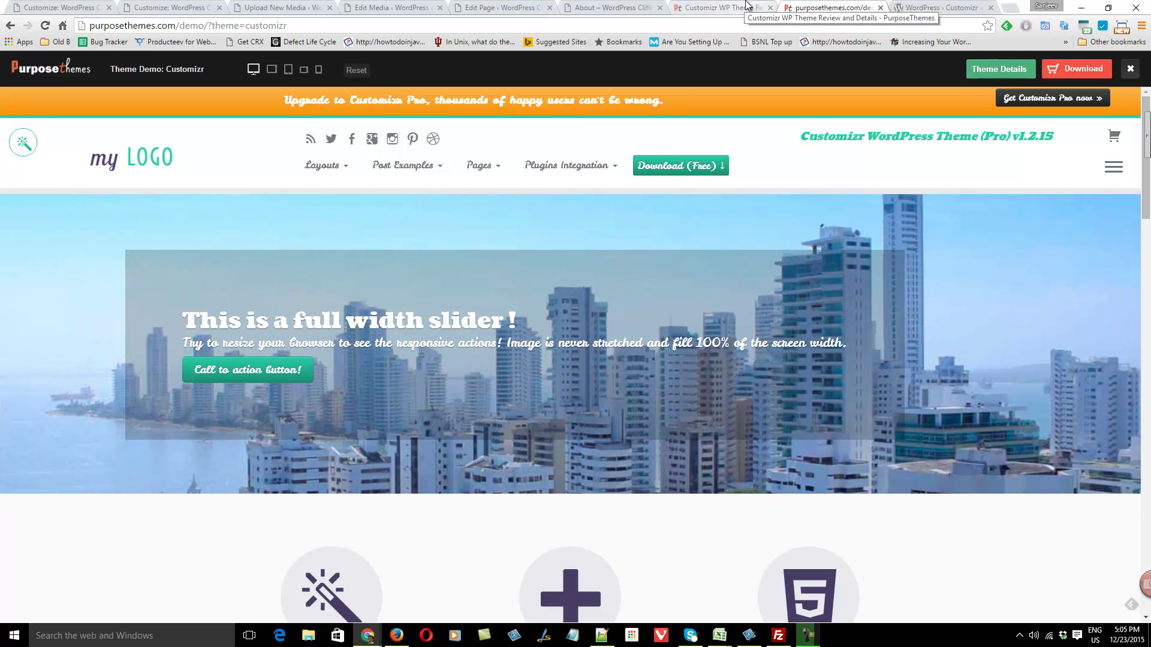
click(944, 7)
click(715, 8)
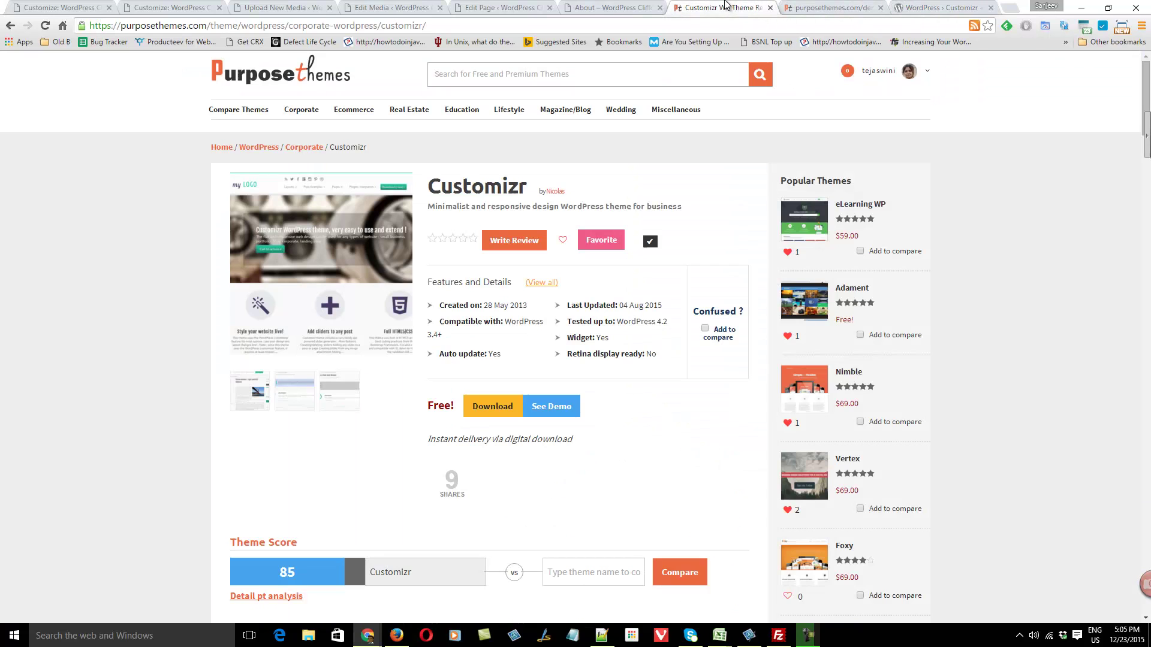
scroll(1041, 321, down, 7)
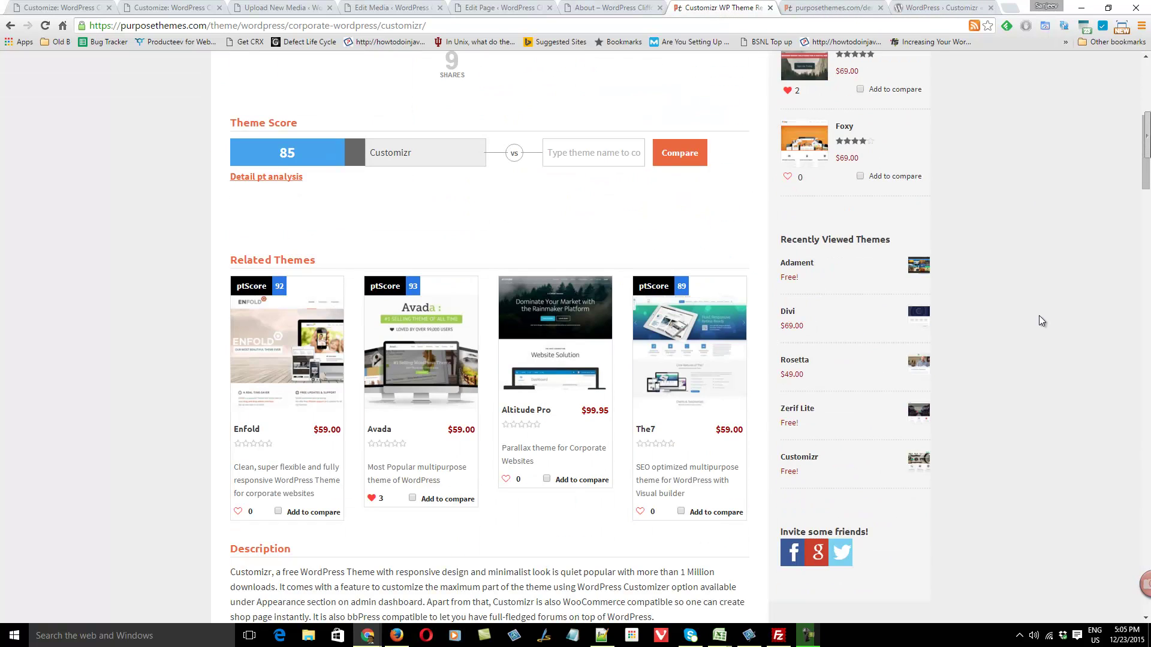
scroll(1041, 321, down, 20)
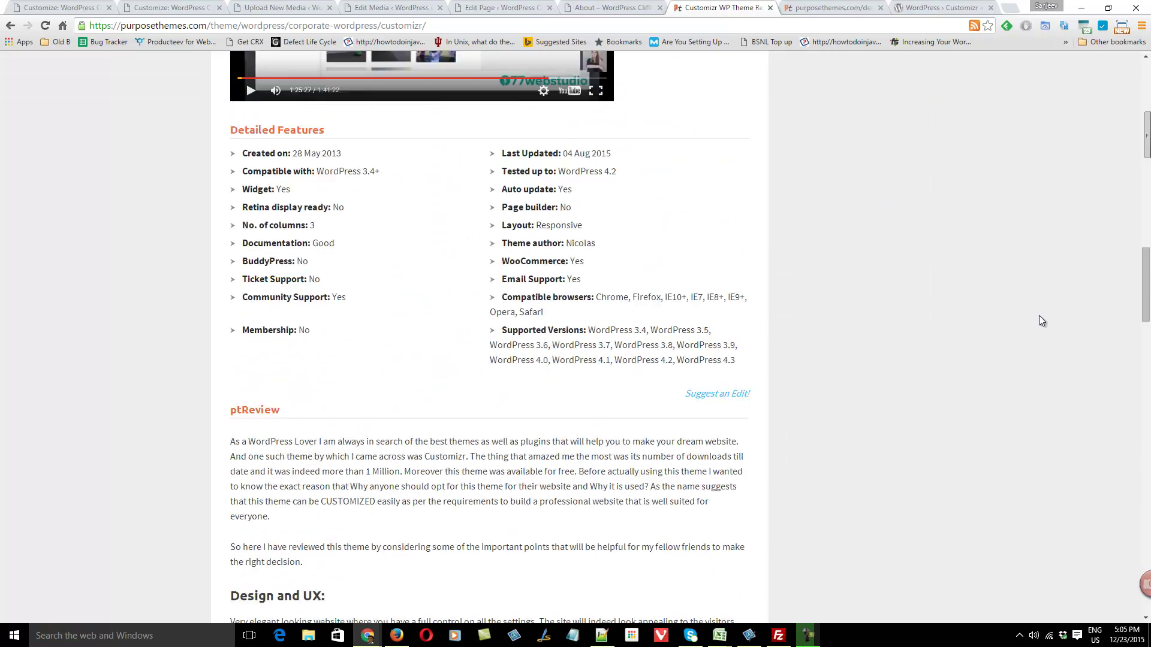
scroll(1039, 320, down, 12)
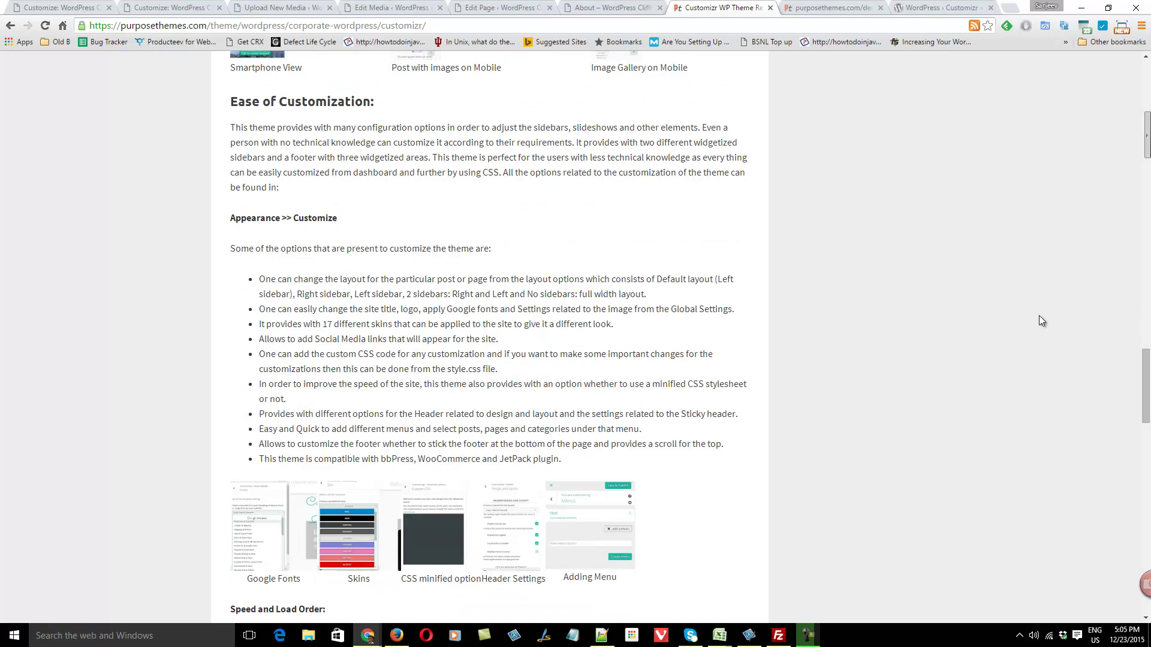
scroll(1042, 320, down, 3)
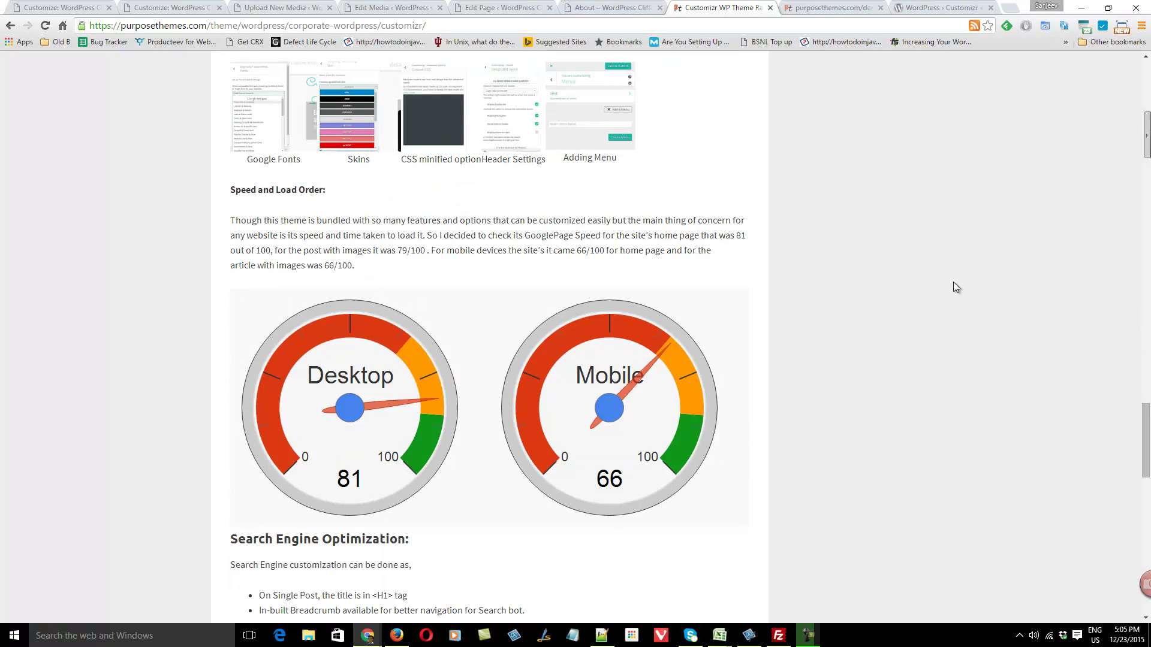
scroll(955, 287, down, 4)
scroll(955, 287, up, 20)
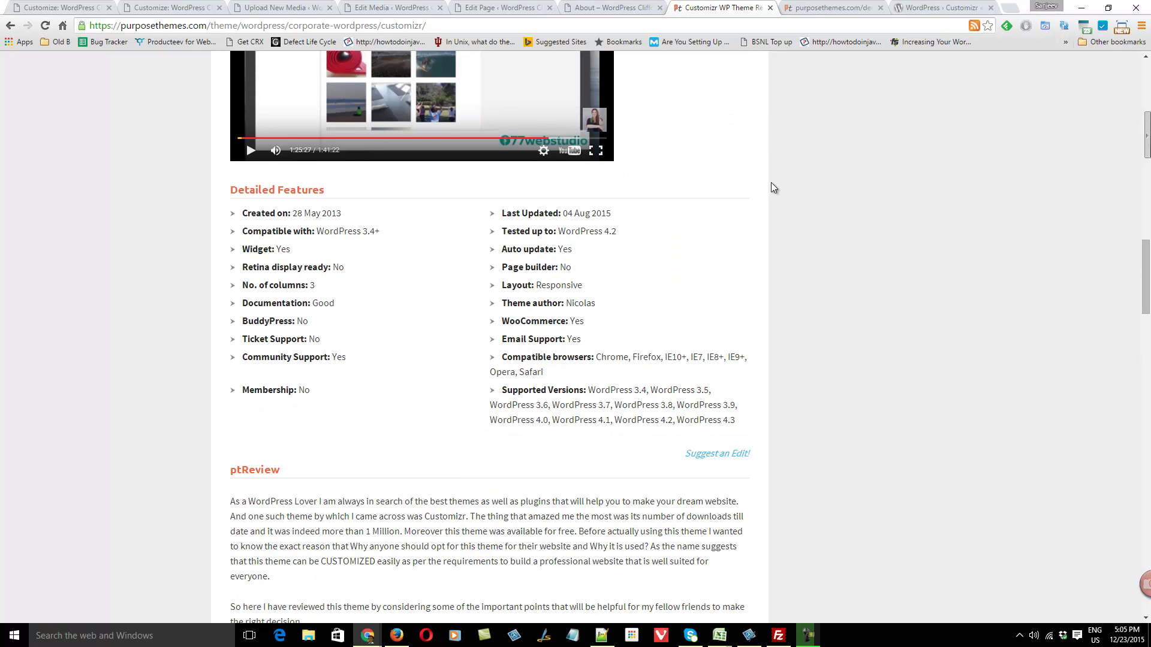
scroll(771, 182, up, 20)
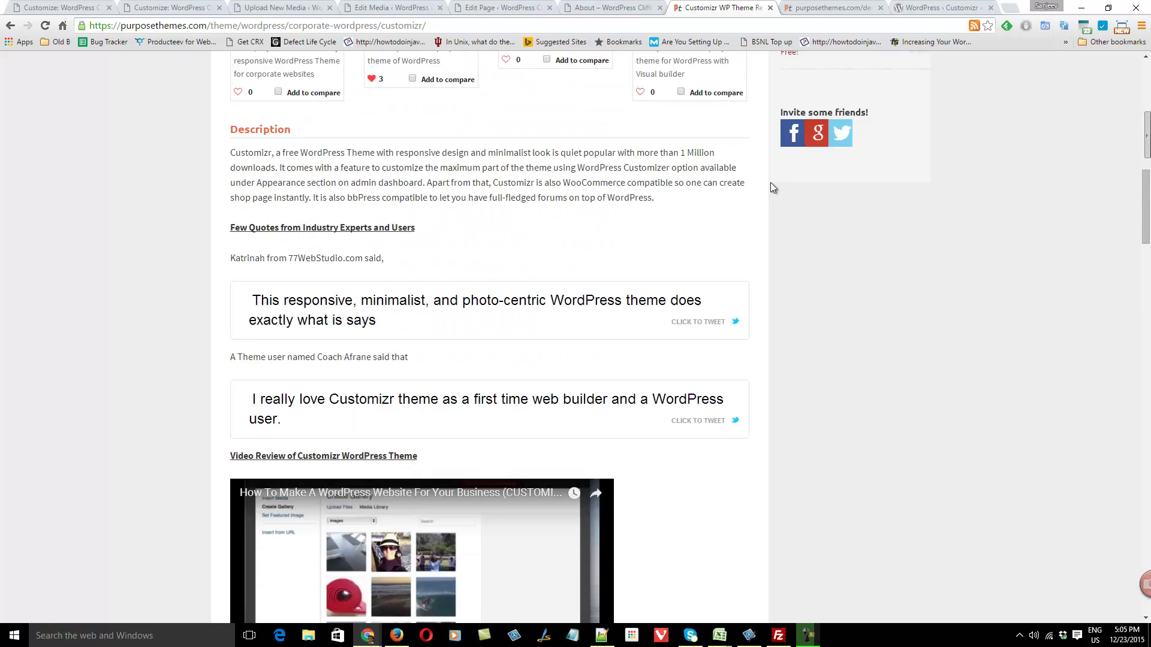